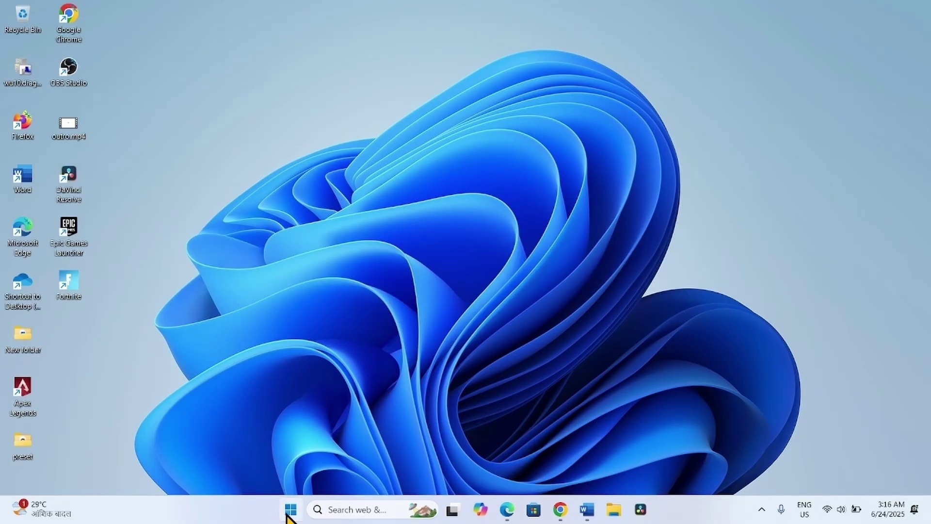
# - Open Windows Settings and go to the other troubleshooters under the System troubleshooting settings
pyautogui.click(290, 510)
pyautogui.click(317, 149)
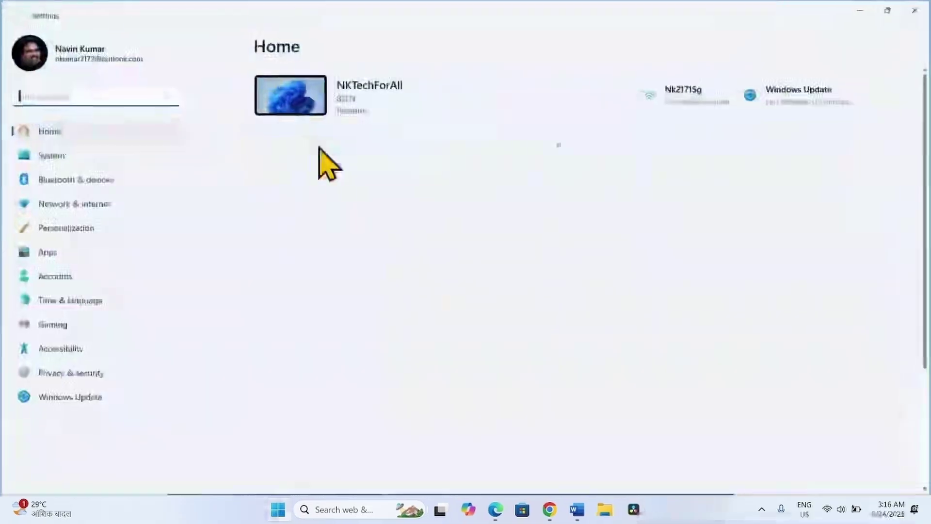
pyautogui.click(52, 156)
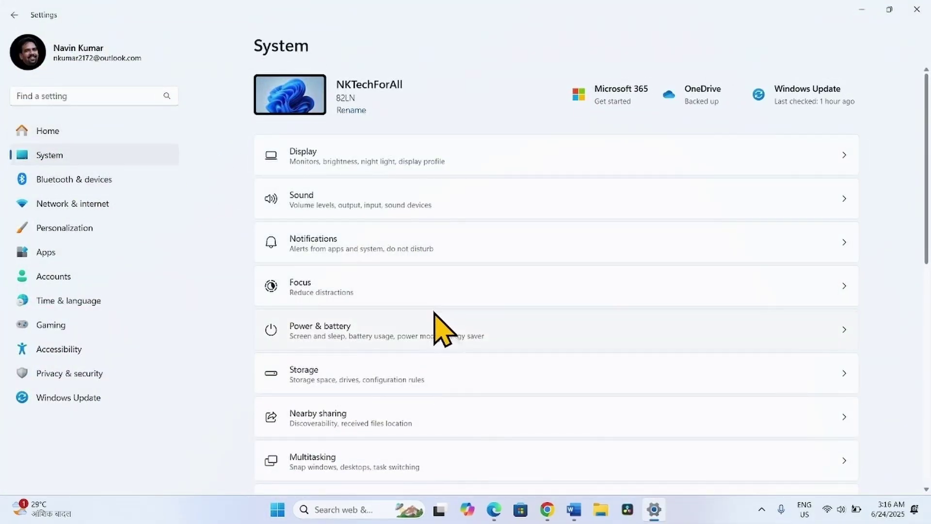
pyautogui.scroll(-5, 435, 314)
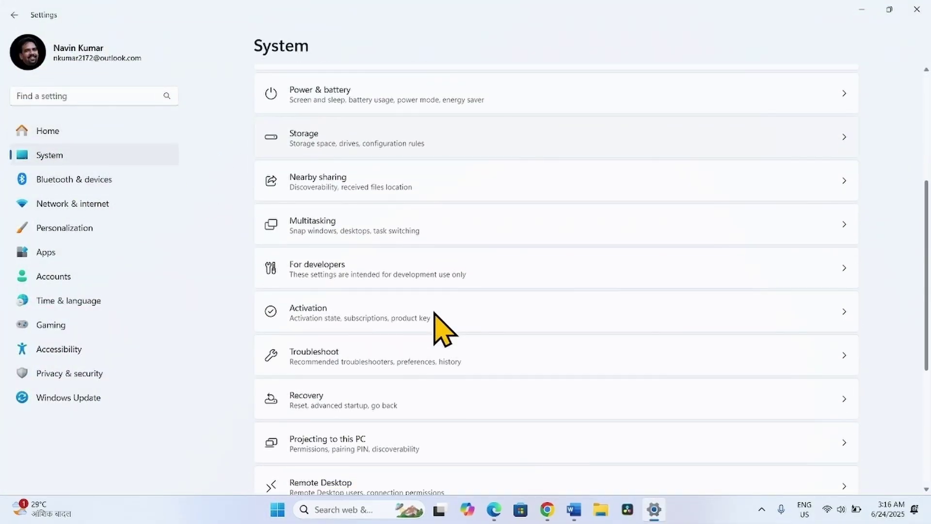
pyautogui.click(367, 362)
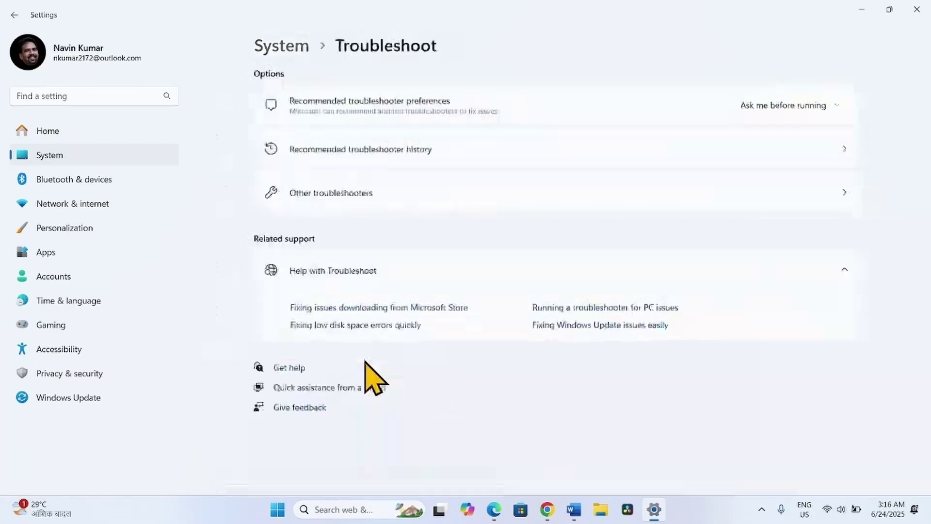
pyautogui.click(339, 198)
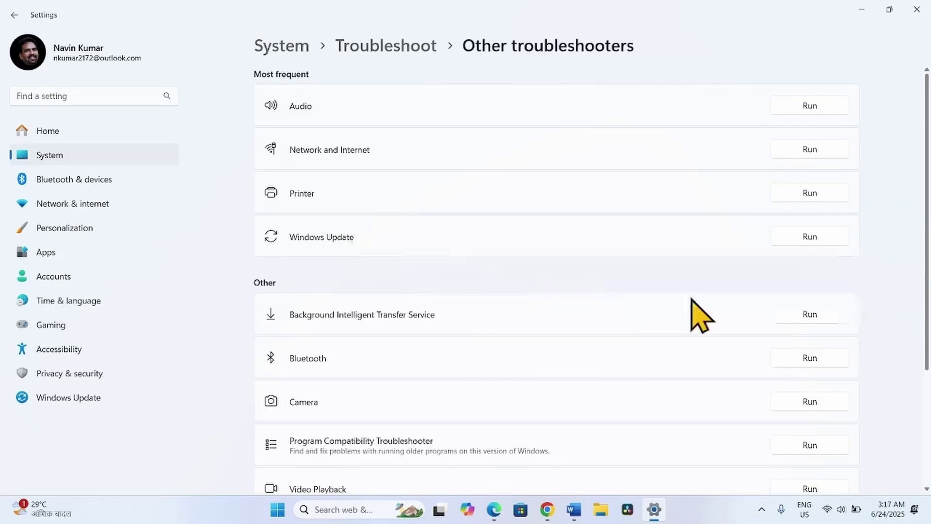
# - Run the Windows Update troubleshooter for "I can't download, install, or uninstall an update" and allow the automated diagnostic
pyautogui.click(809, 237)
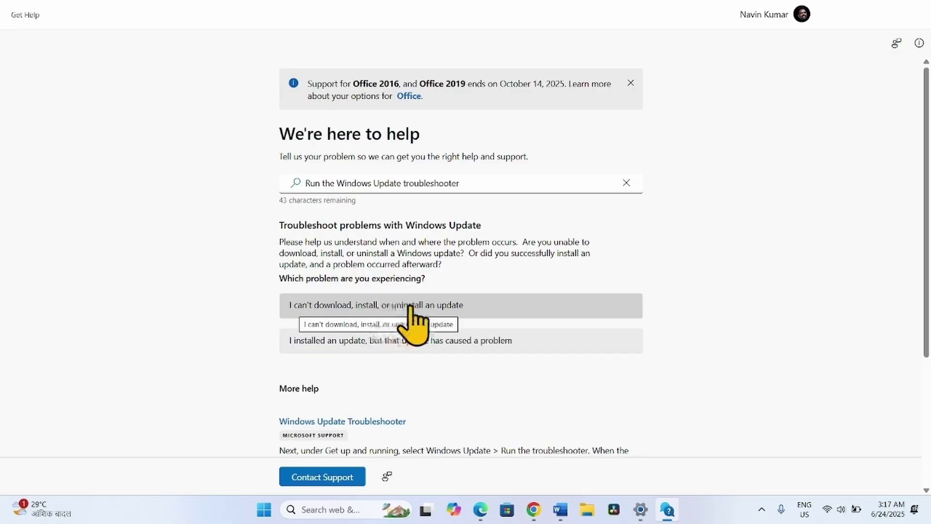
pyautogui.click(360, 304)
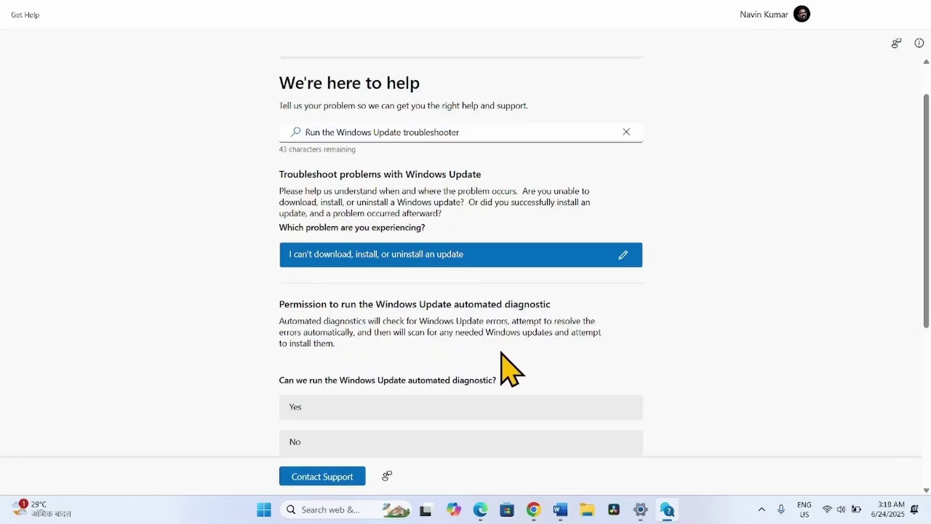
pyautogui.click(292, 410)
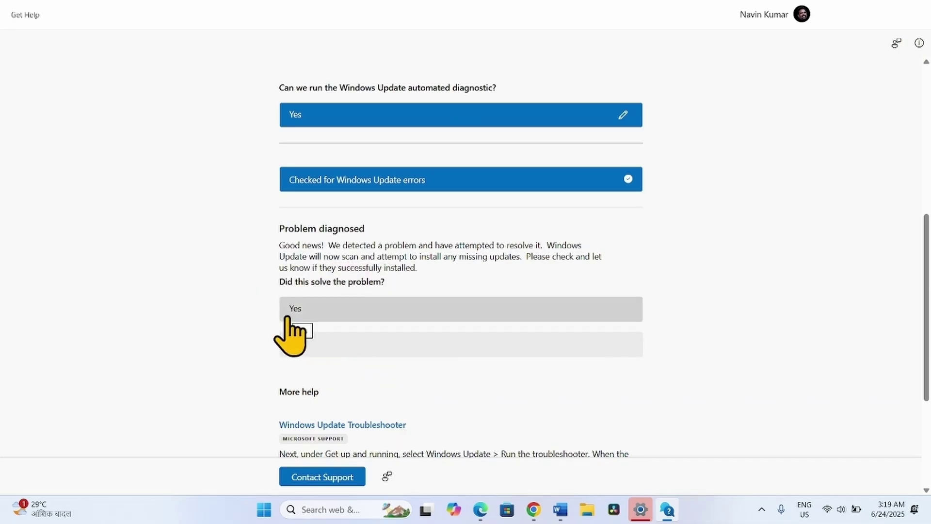
# - Answer that the problem is not solved, run the additional Windows Update error check, and close the troubleshooter
pyautogui.click(298, 345)
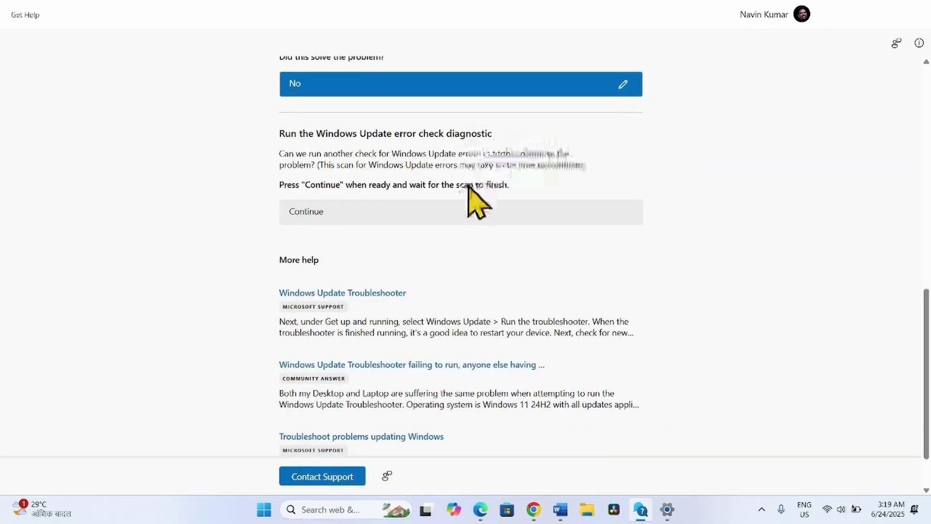
pyautogui.click(315, 215)
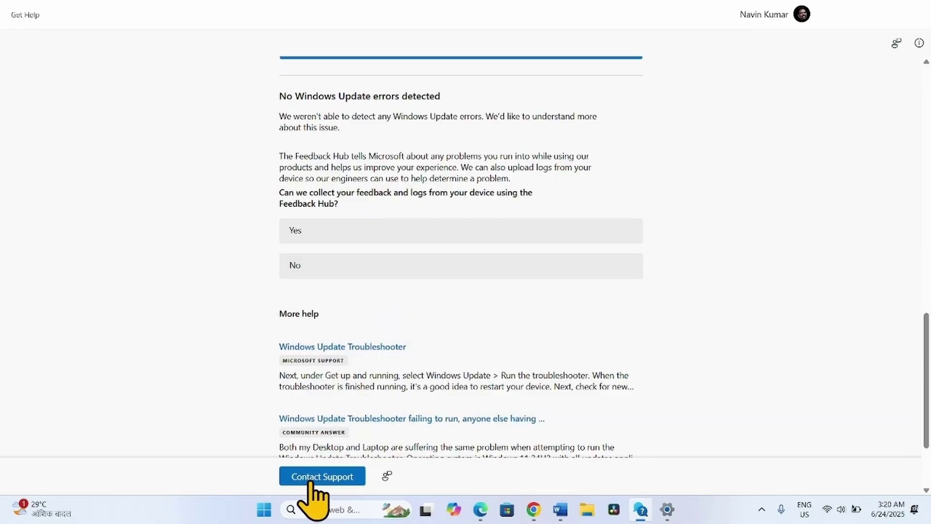
pyautogui.click(920, 10)
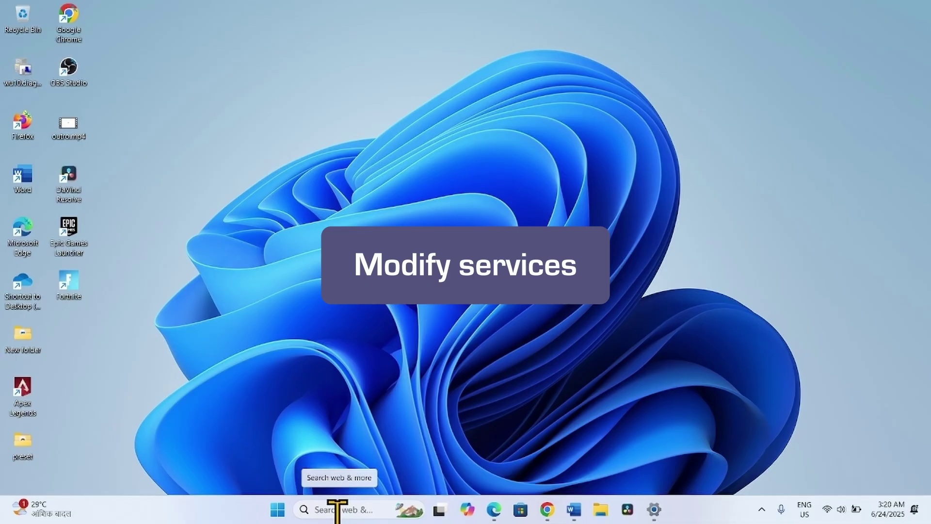
# - Search Windows for "services" and open the Services console
pyautogui.click(336, 510)
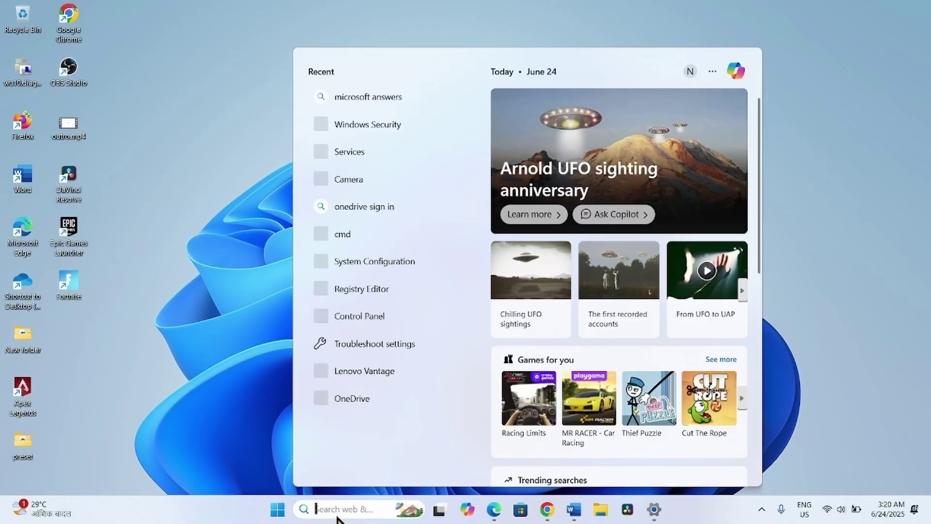
pyautogui.write('services')
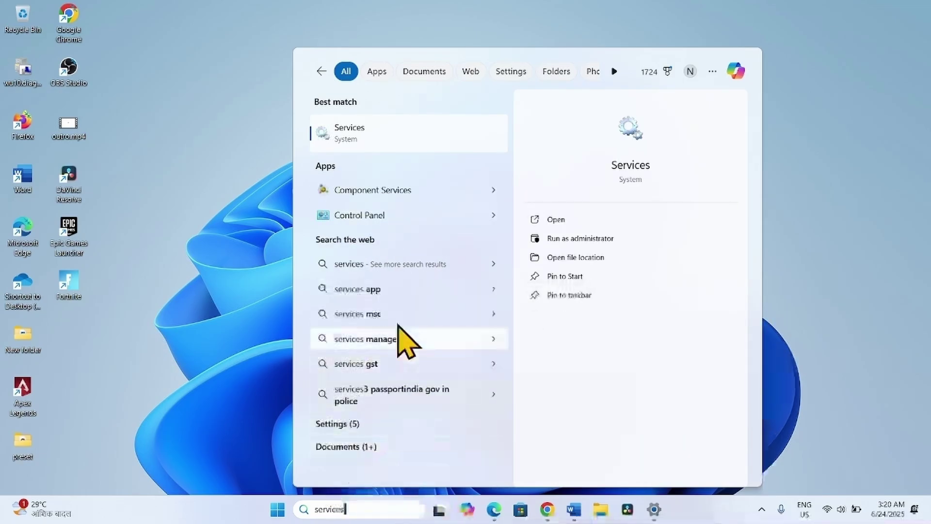
pyautogui.click(415, 133)
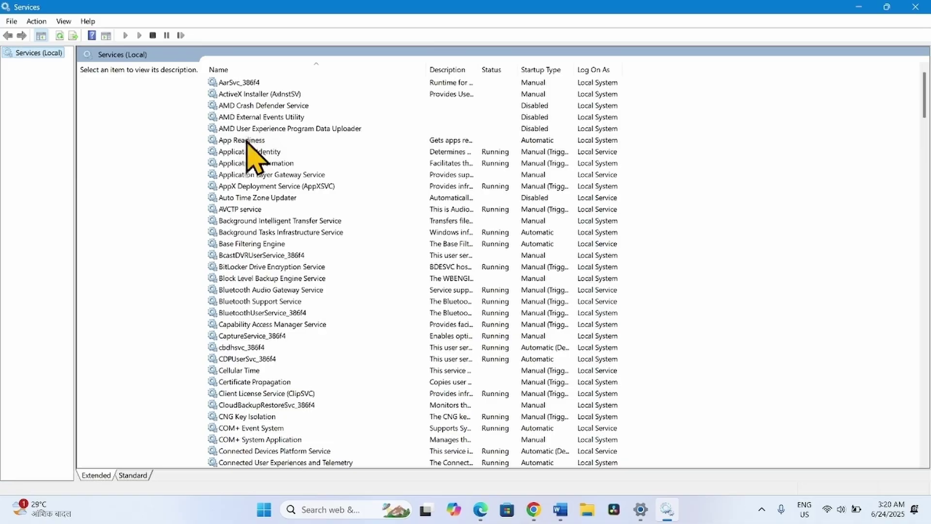
# - Open the App Readiness service's properties and set its startup type to Automatic
pyautogui.click(246, 140)
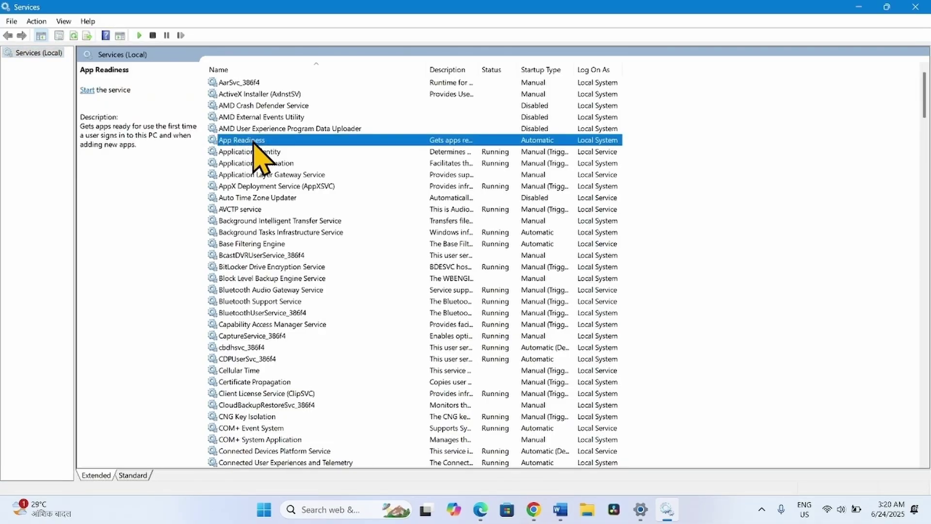
pyautogui.rightClick(253, 144)
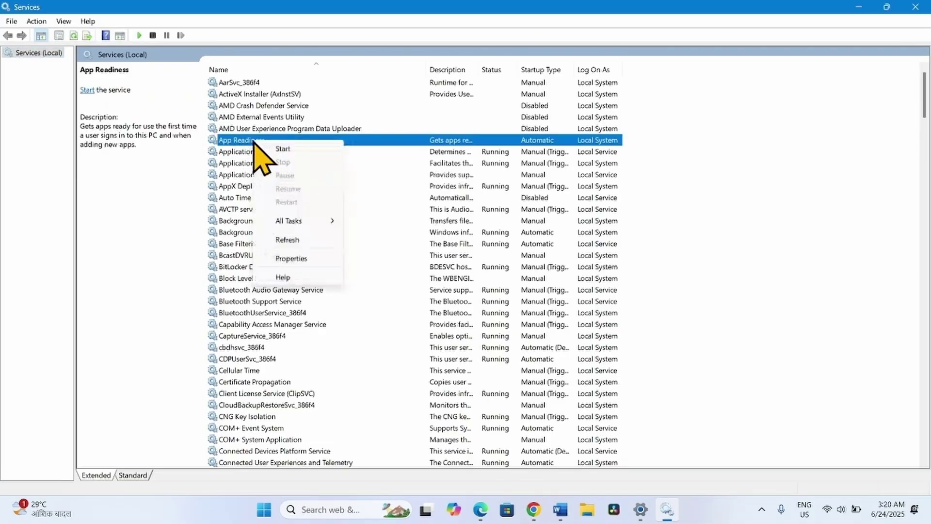
pyautogui.click(292, 258)
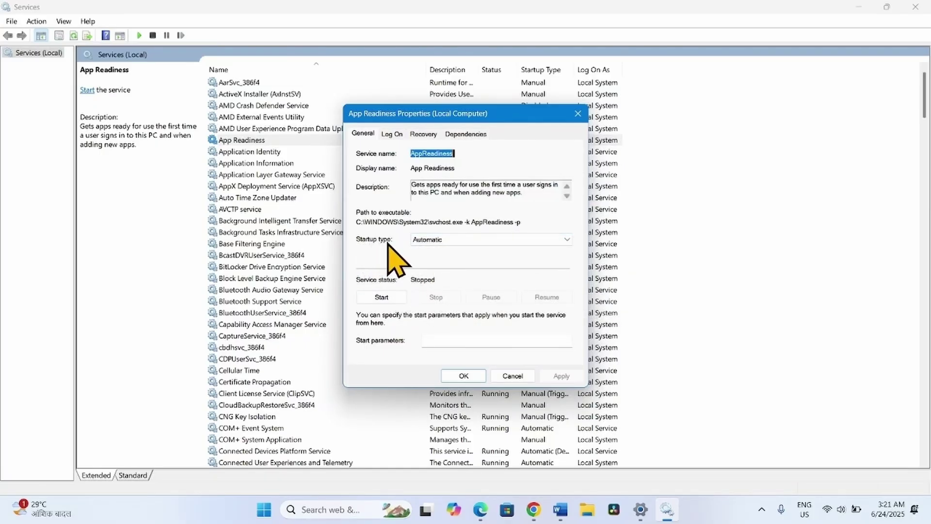
pyautogui.click(431, 240)
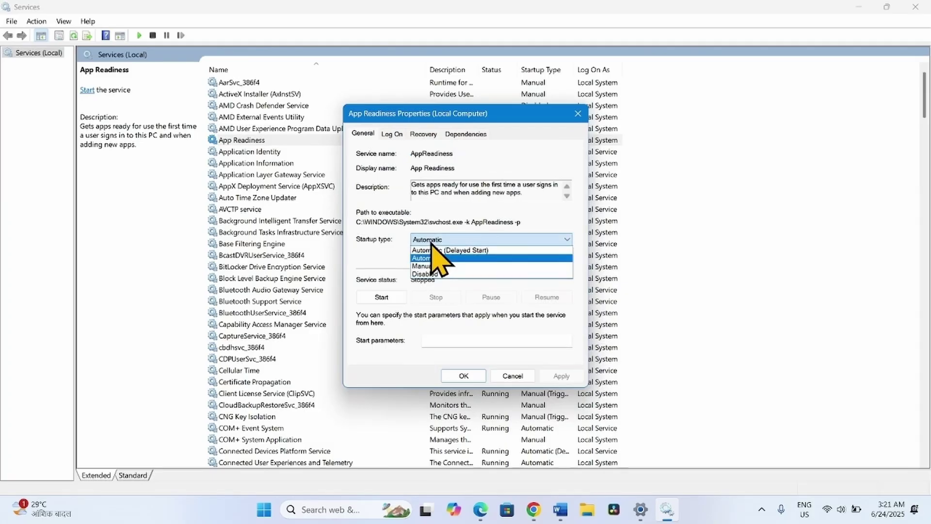
pyautogui.click(431, 258)
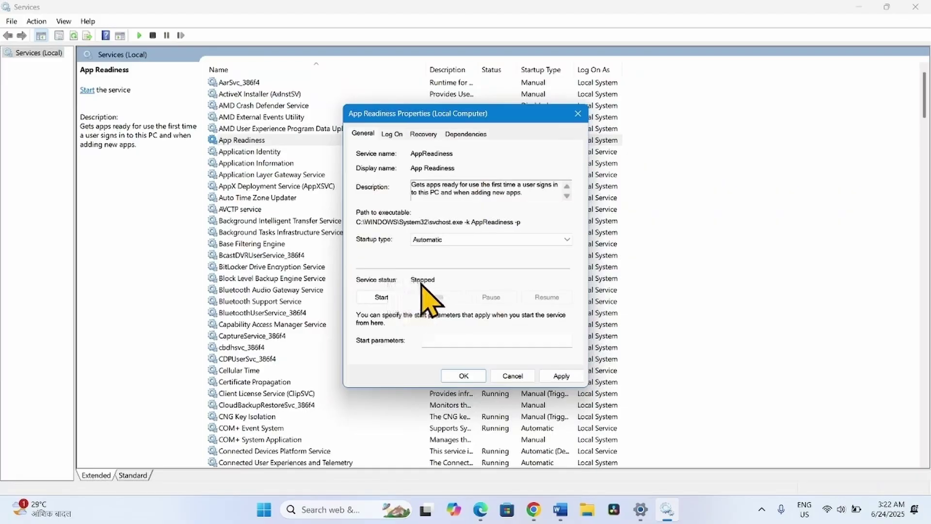
# - Start the App Readiness service, save its properties, and restart it from the services list
pyautogui.click(381, 298)
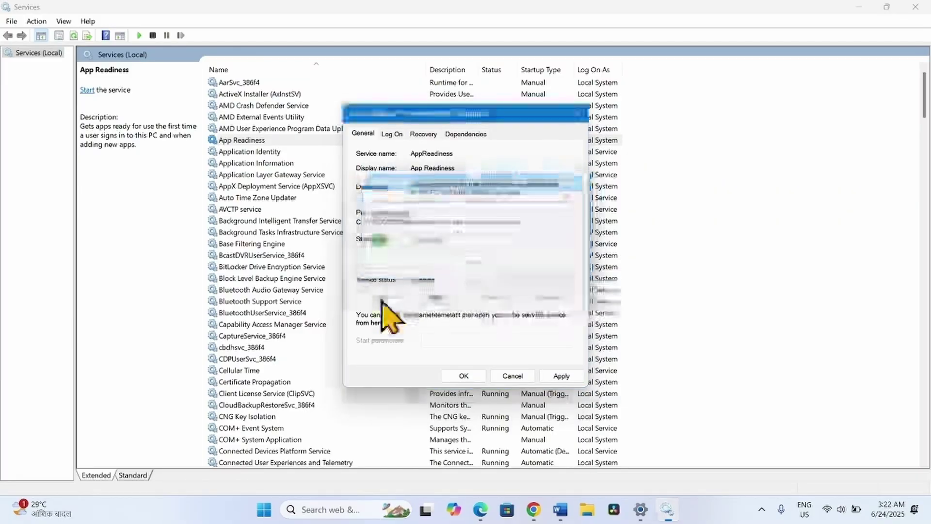
pyautogui.click(561, 376)
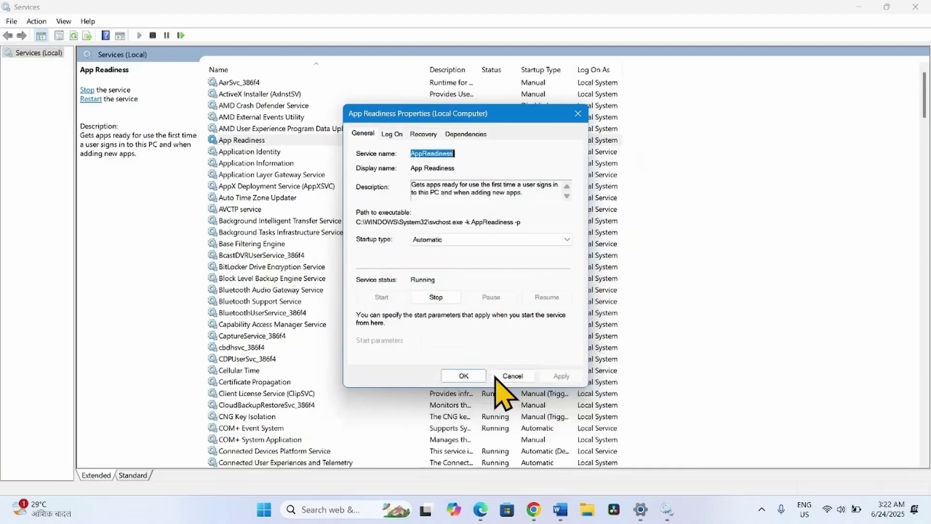
pyautogui.click(458, 377)
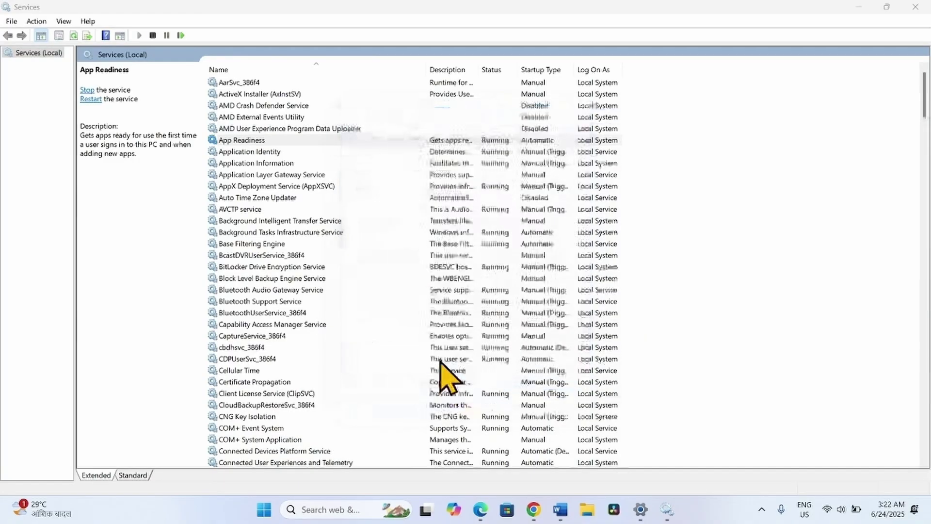
pyautogui.rightClick(232, 146)
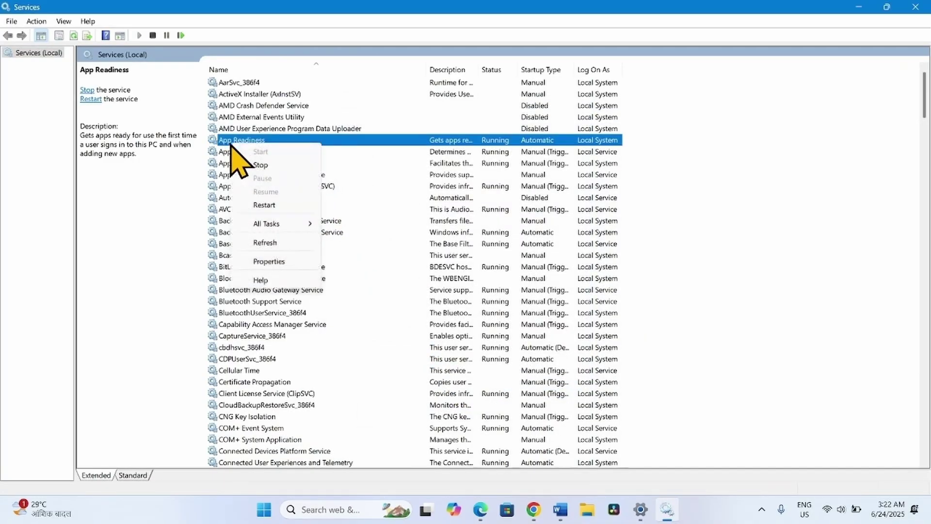
pyautogui.click(266, 205)
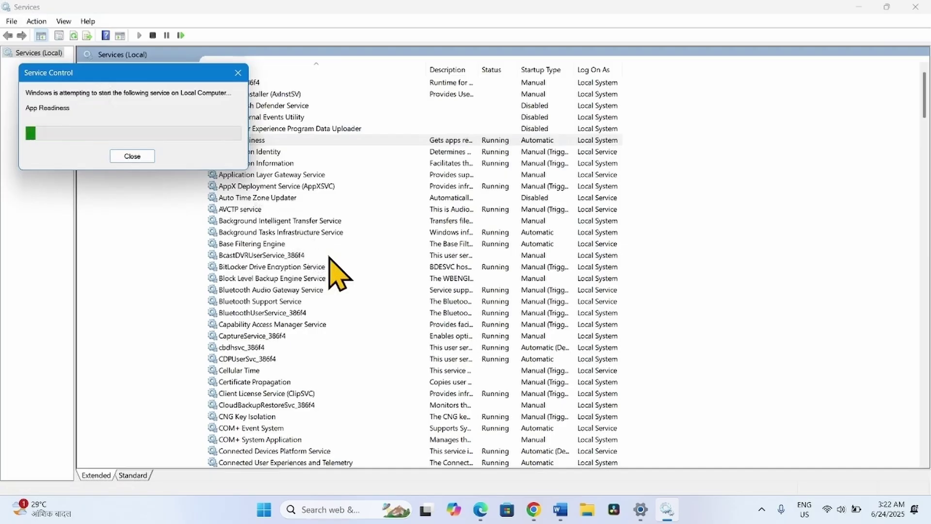
# - Open the Background Intelligent Transfer Service's properties and set its startup type to Automatic
pyautogui.click(289, 221)
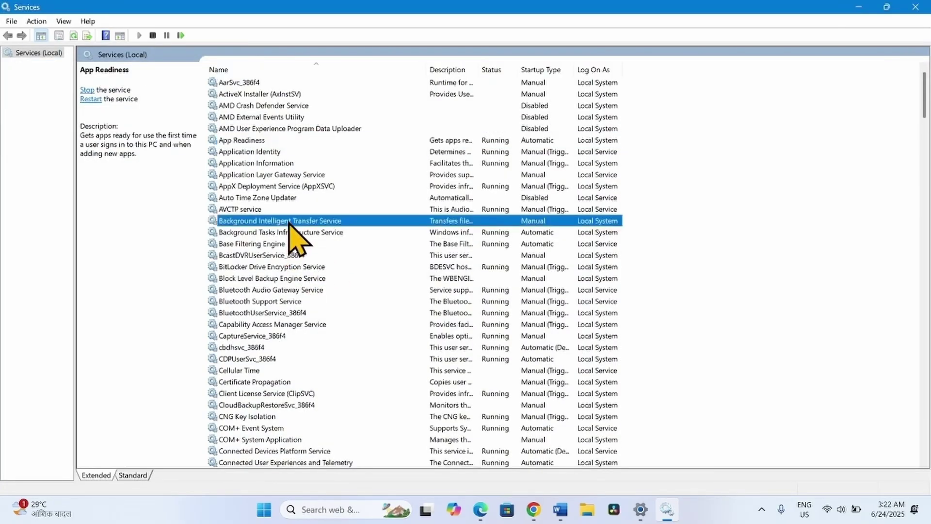
pyautogui.rightClick(290, 221)
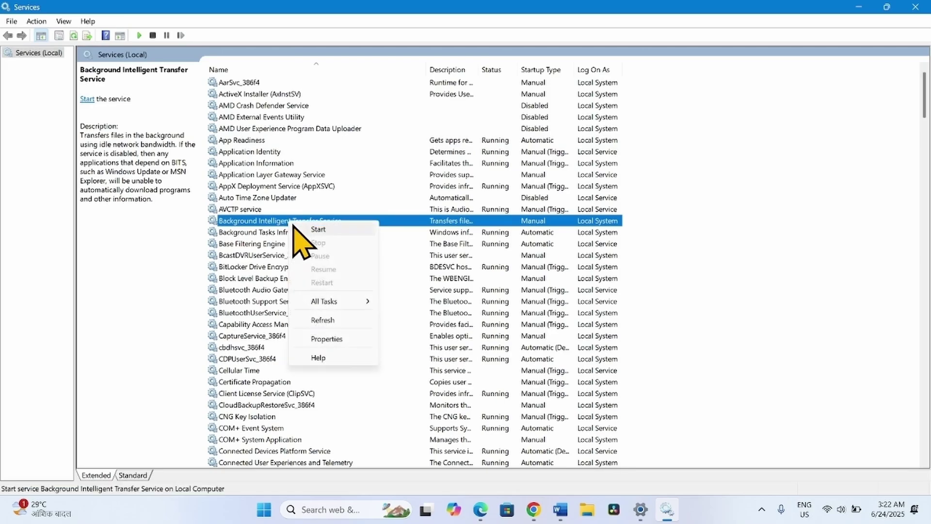
pyautogui.click(324, 339)
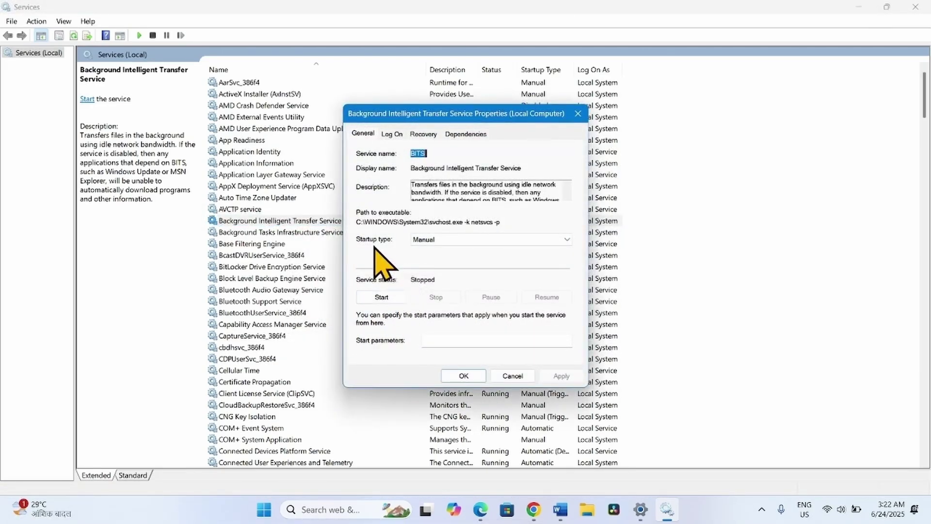
pyautogui.click(438, 240)
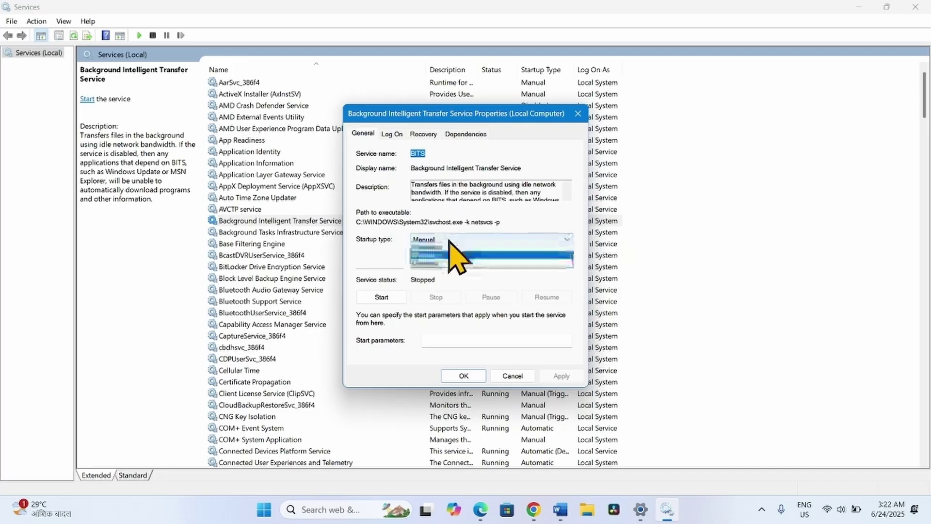
pyautogui.click(427, 258)
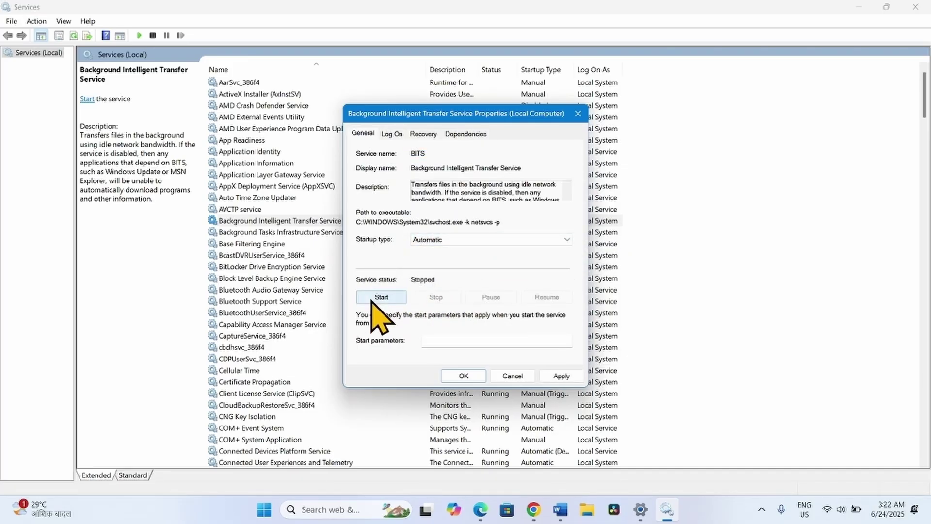
# - Start the Background Intelligent Transfer Service, save its properties, and restart it from the services list
pyautogui.click(372, 299)
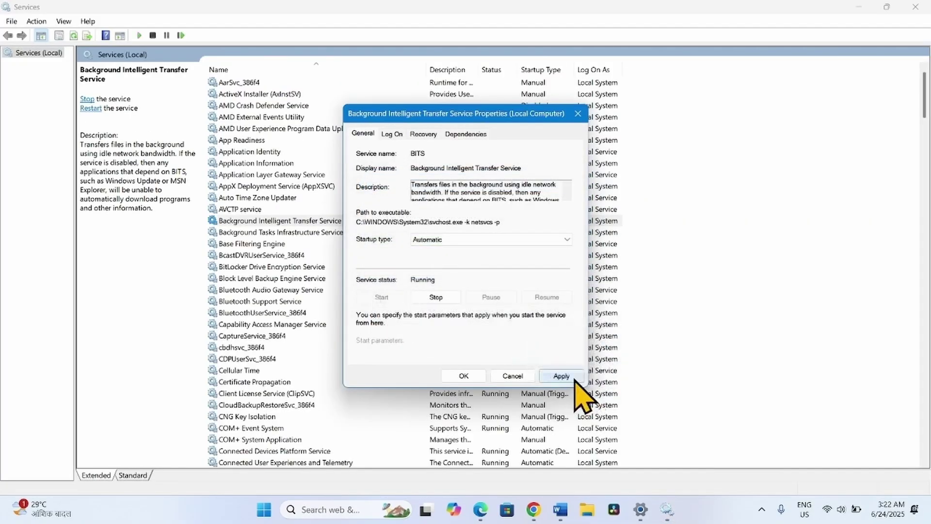
pyautogui.click(463, 375)
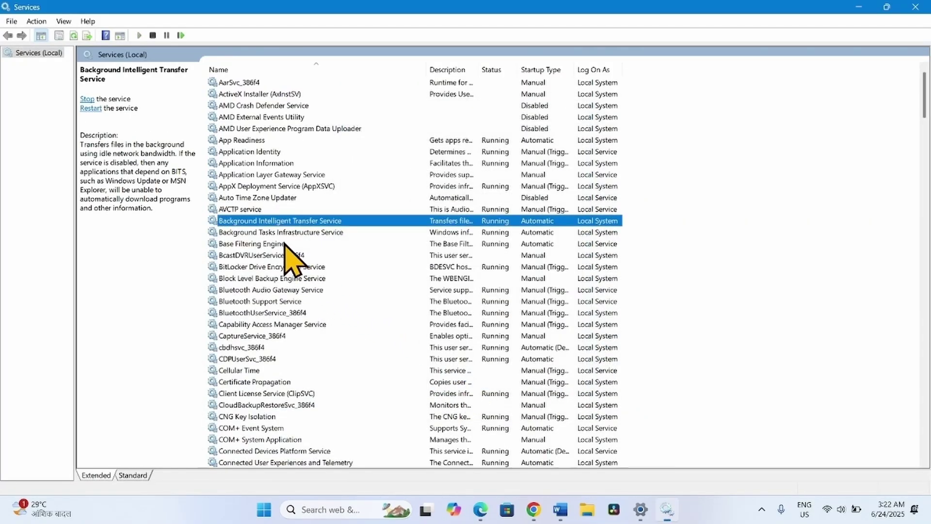
pyautogui.rightClick(278, 221)
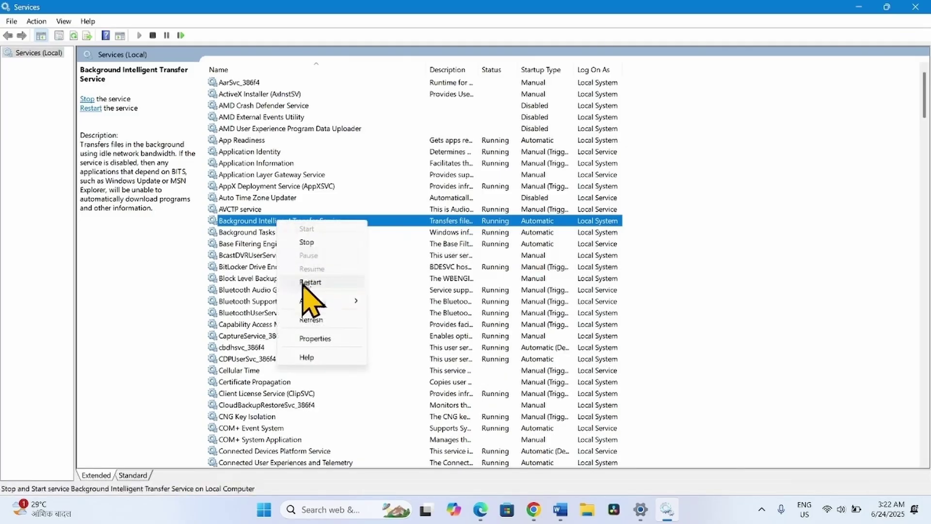
pyautogui.click(310, 283)
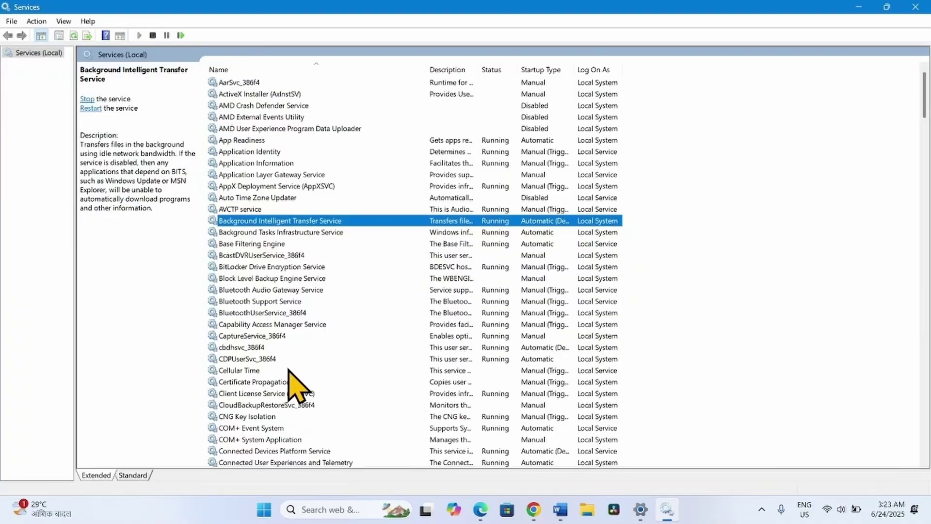
# - Review the startup type and service status in the properties of Cryptographic Services, and accept the dialog
pyautogui.scroll(-4, 289, 371)
pyautogui.scroll(-4, 289, 371)
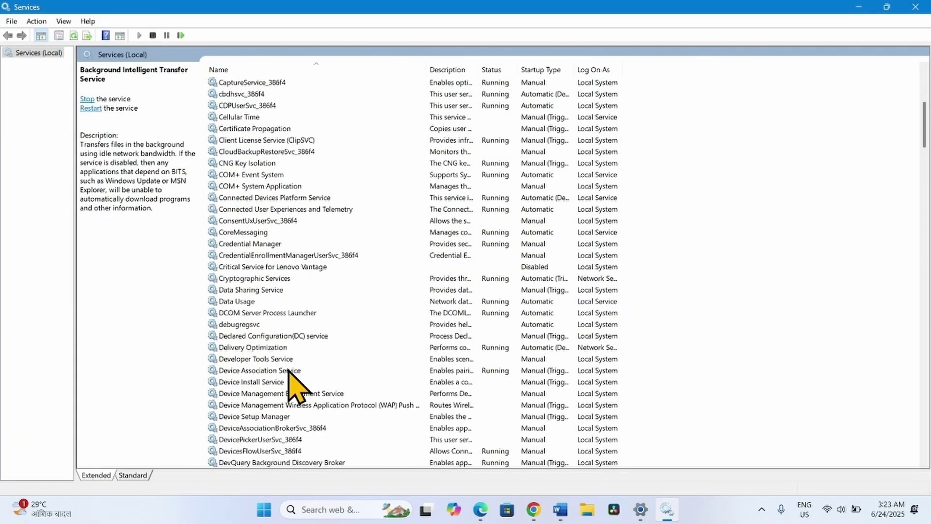
pyautogui.click(257, 279)
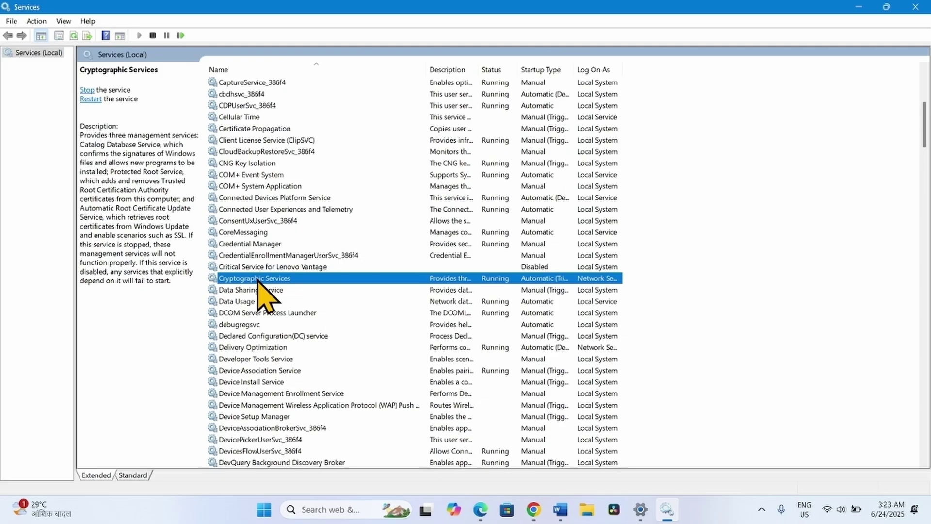
pyautogui.rightClick(257, 280)
pyautogui.click(286, 394)
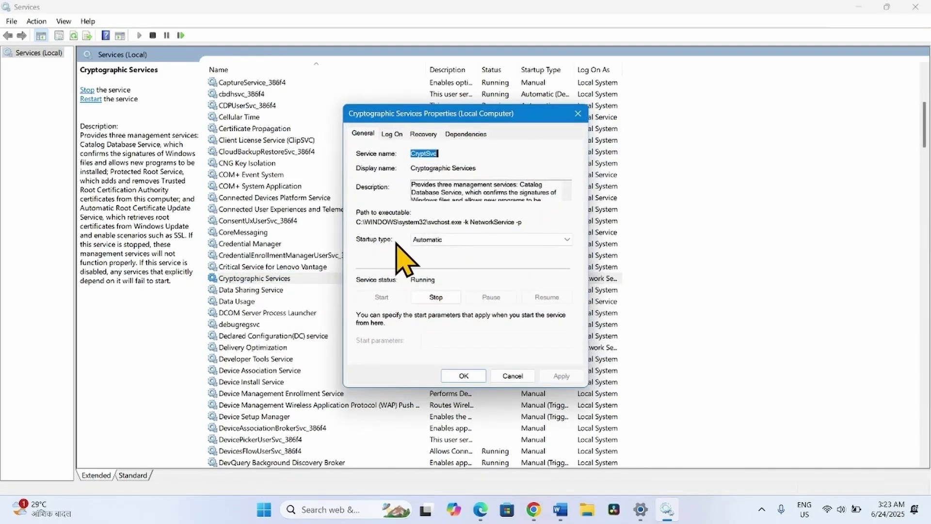
pyautogui.click(436, 296)
pyautogui.click(465, 376)
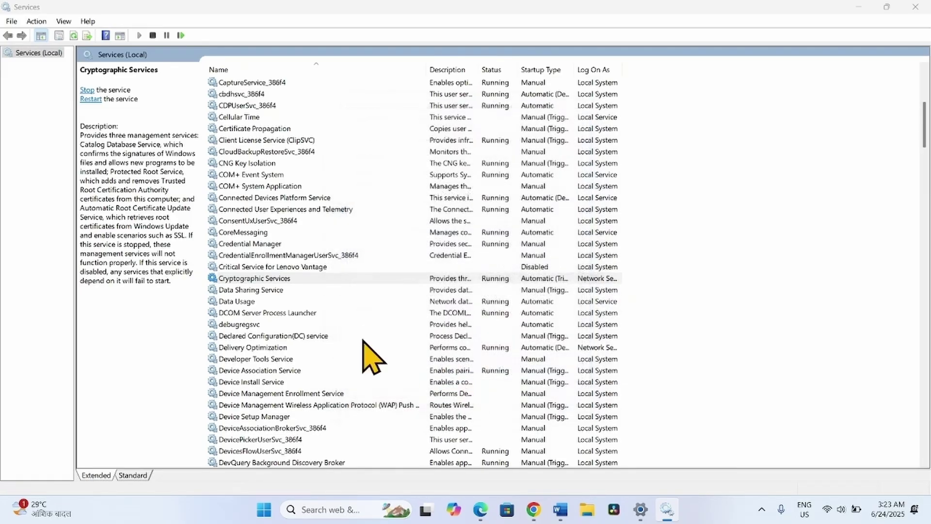
# - Restart Cryptographic Services from the services list, agreeing to restart its dependent services too
pyautogui.rightClick(268, 281)
pyautogui.click(299, 339)
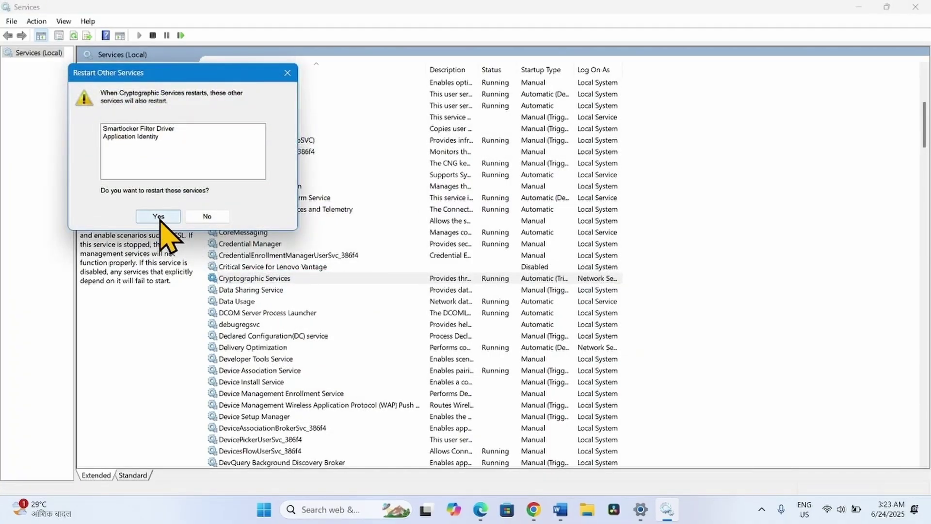
pyautogui.click(159, 217)
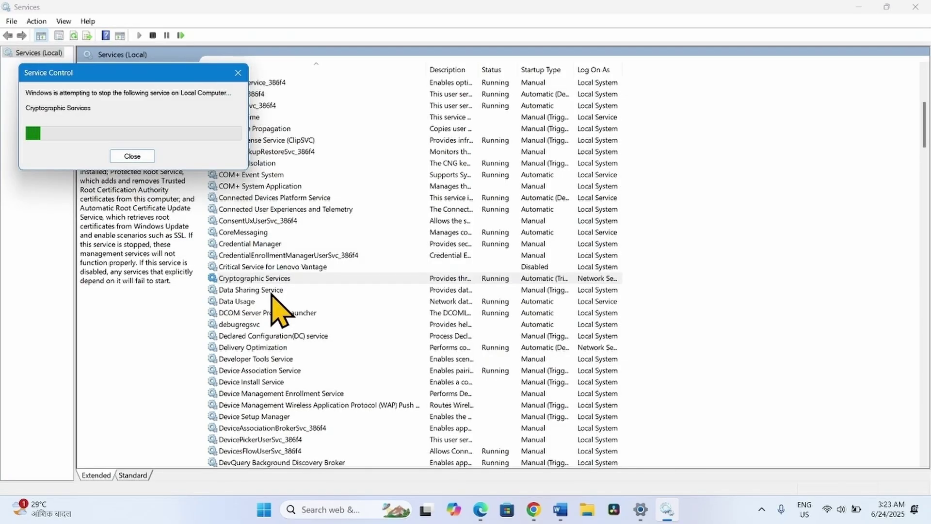
# - Review the startup type and service status in the properties of the Windows Update service, and accept the dialog
pyautogui.scroll(-20, 347, 333)
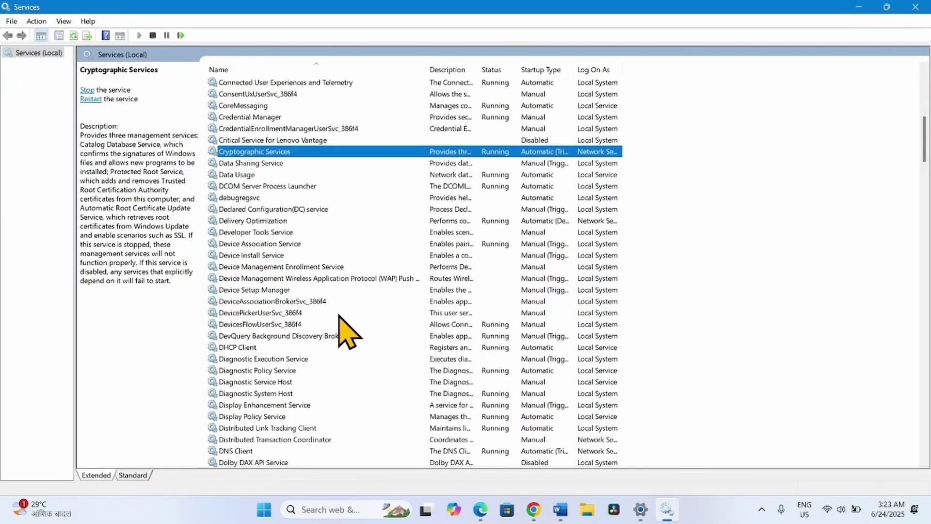
pyautogui.scroll(-20, 347, 334)
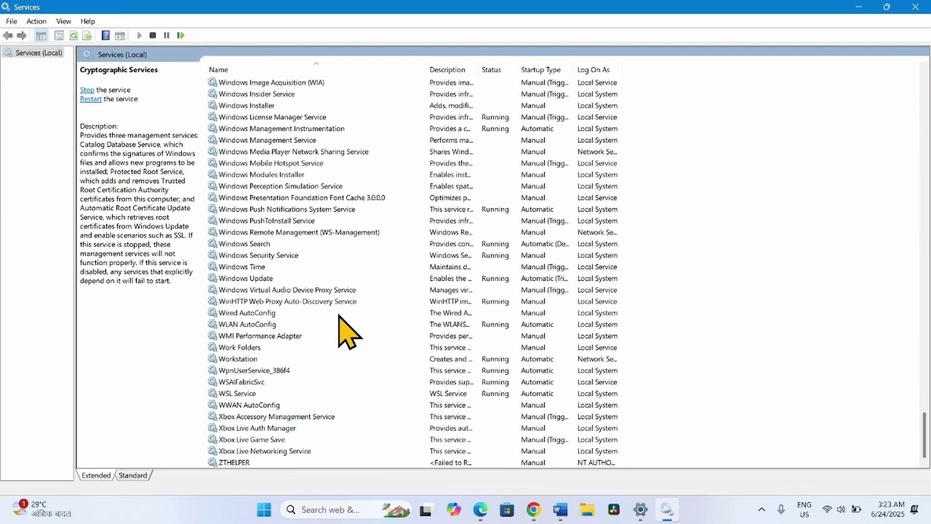
pyautogui.click(251, 279)
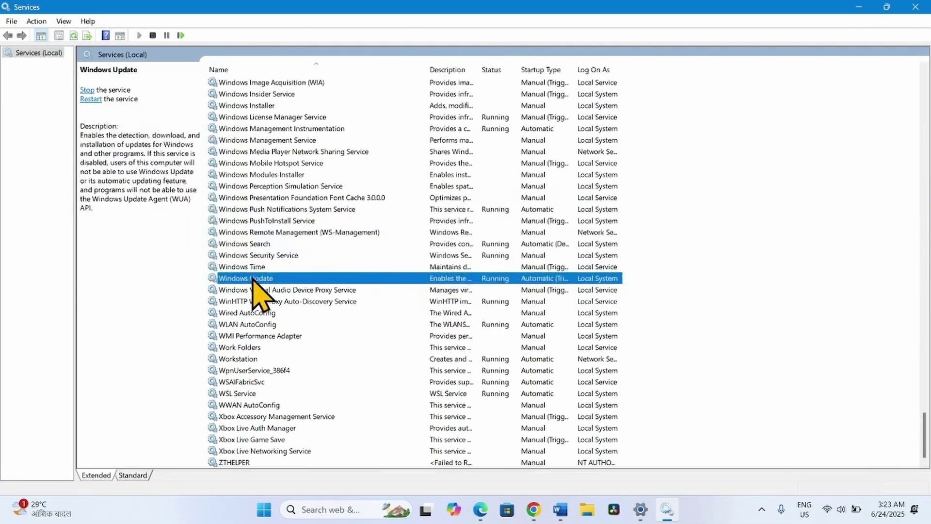
pyautogui.rightClick(252, 280)
pyautogui.click(288, 393)
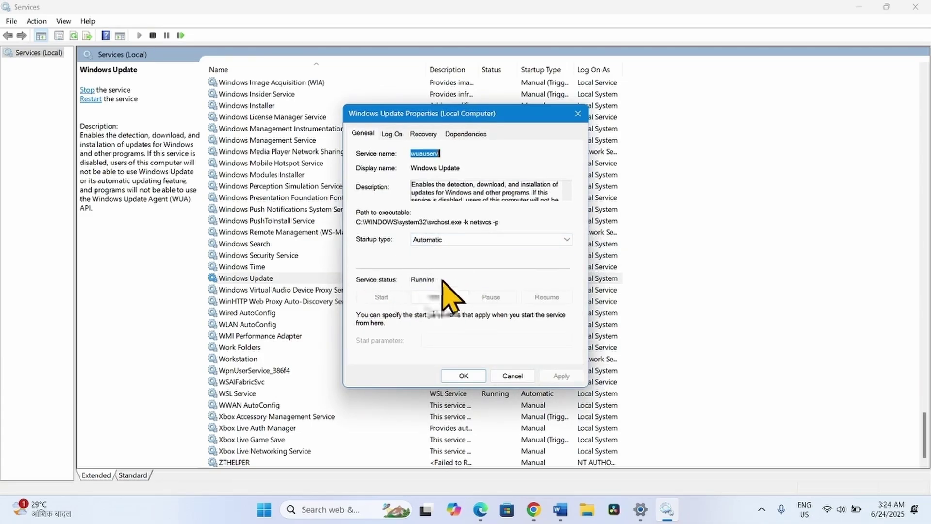
pyautogui.click(455, 379)
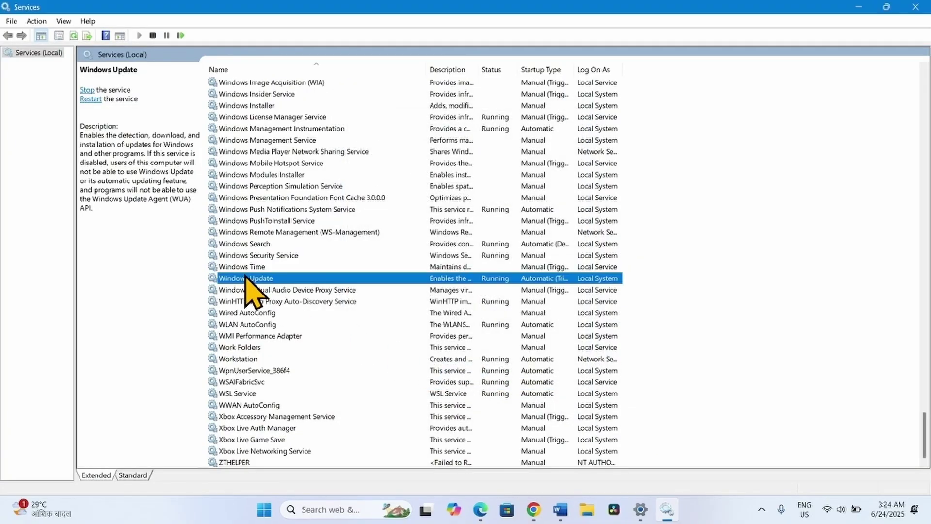
# - Restart the Windows Update service from the services list and close the Services window
pyautogui.rightClick(245, 277)
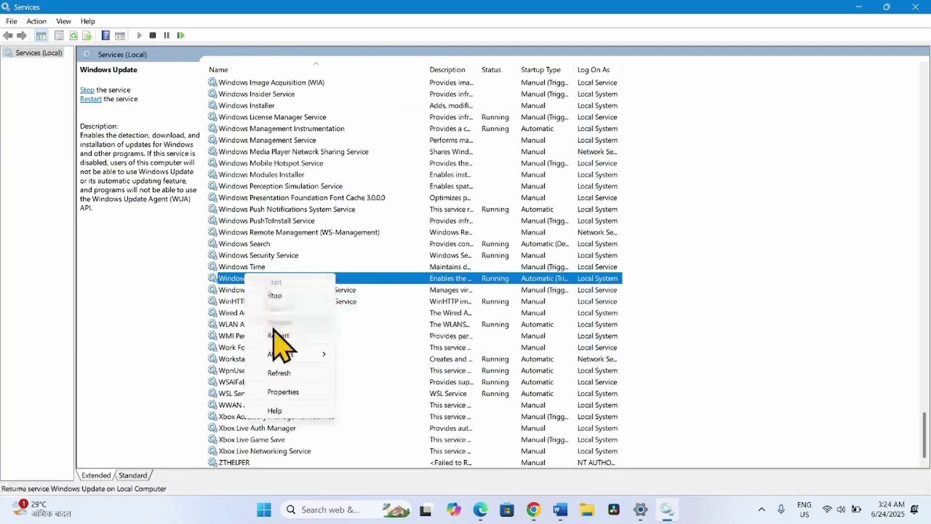
pyautogui.click(278, 335)
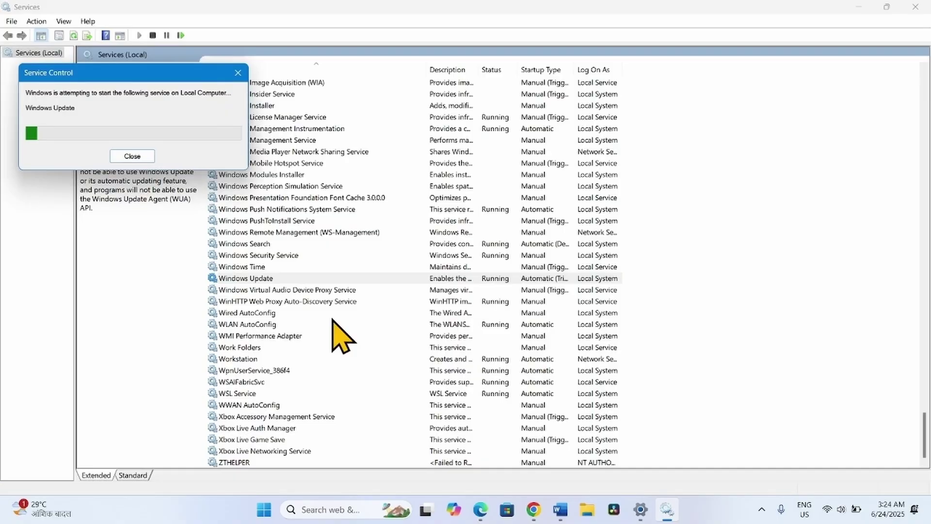
pyautogui.click(918, 8)
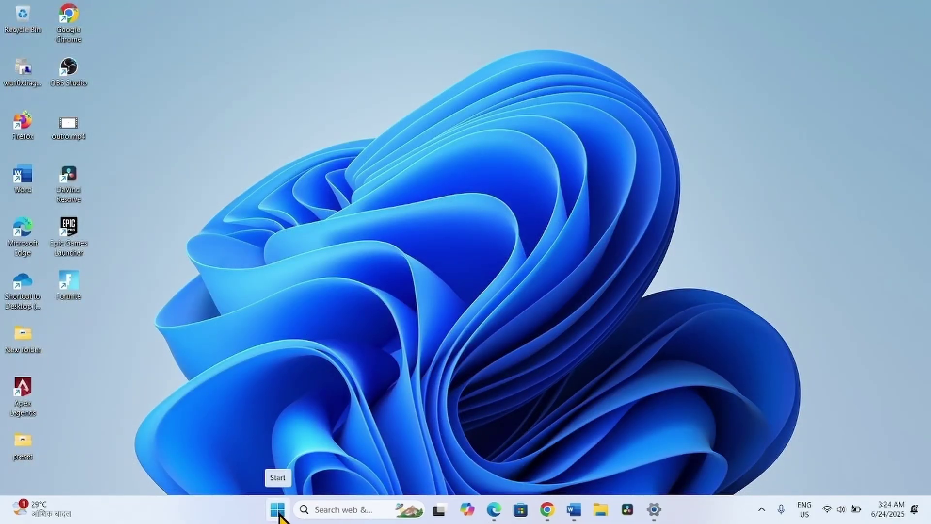
# - Switch to the Windows Update page in Settings, check for updates, and close Settings
pyautogui.click(651, 508)
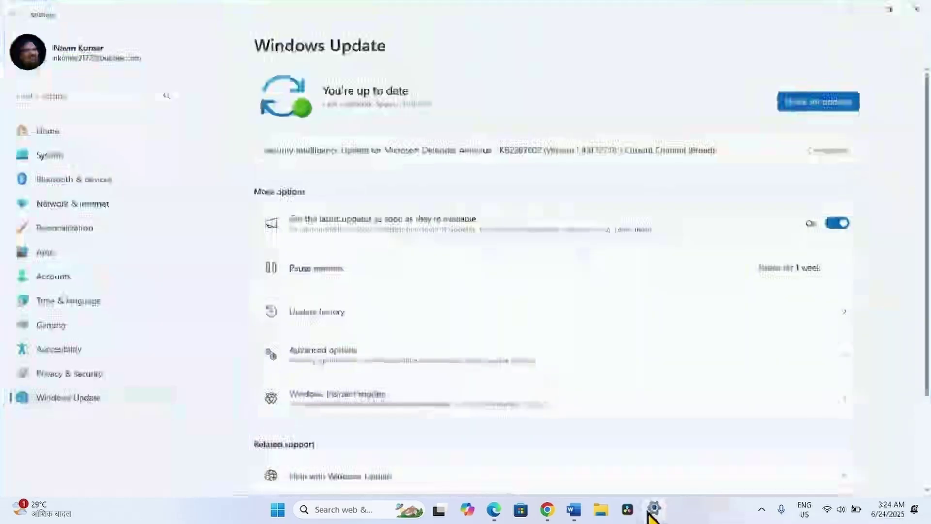
pyautogui.click(823, 106)
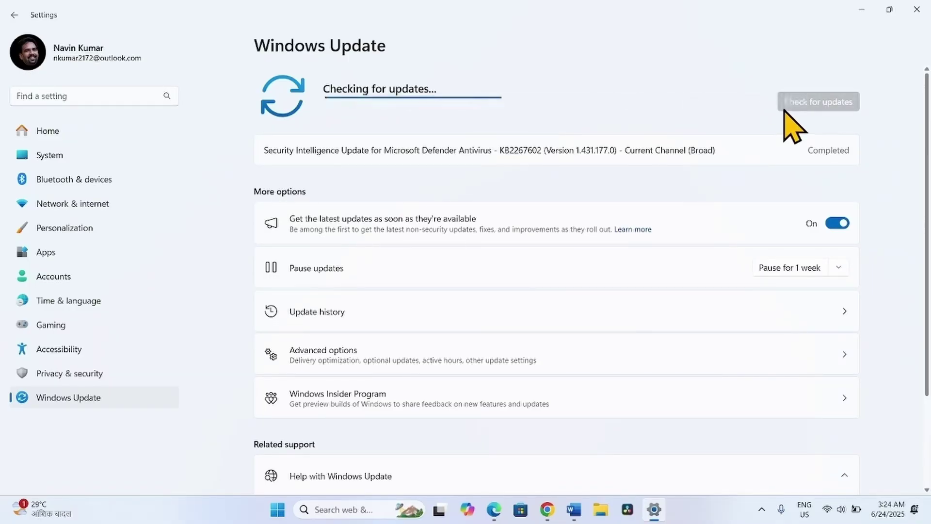
pyautogui.click(917, 9)
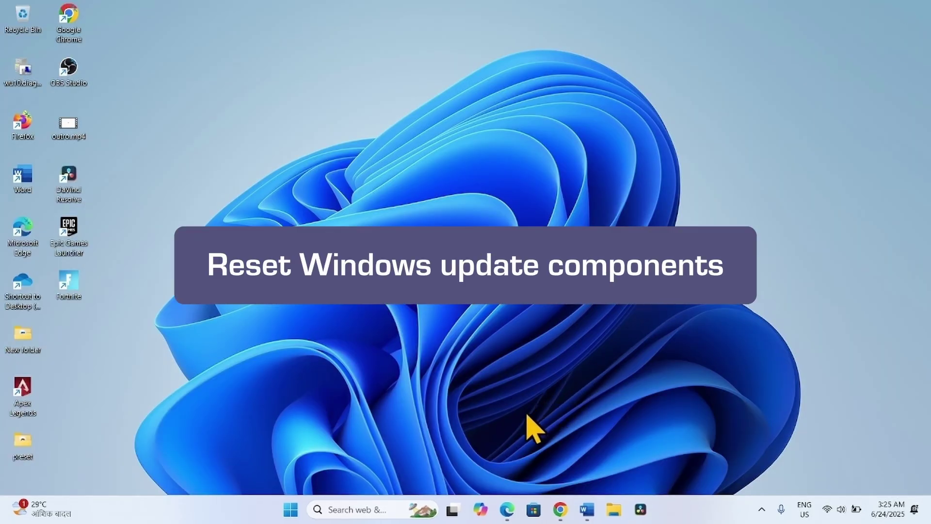
# - Search Windows for cmd and open Command Prompt as administrator, approving the elevation request
pyautogui.click(361, 508)
pyautogui.write('cmd')
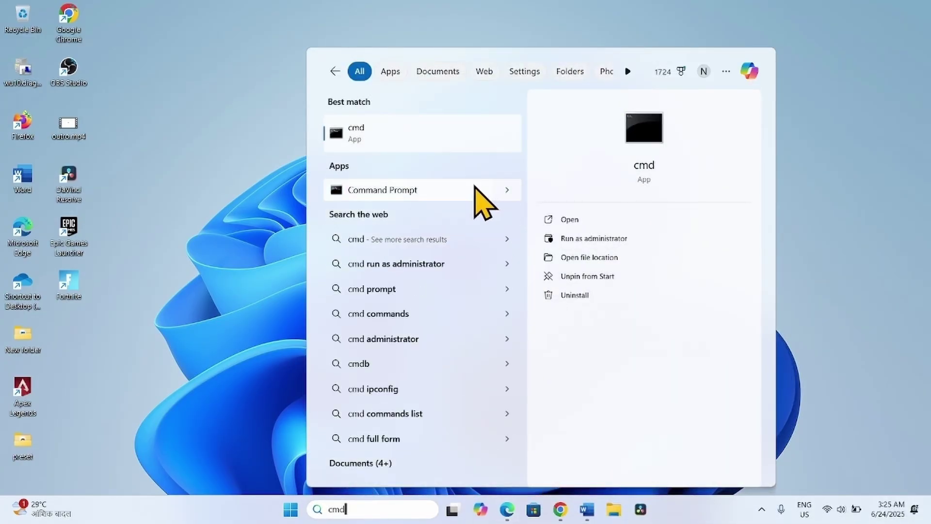
pyautogui.rightClick(409, 193)
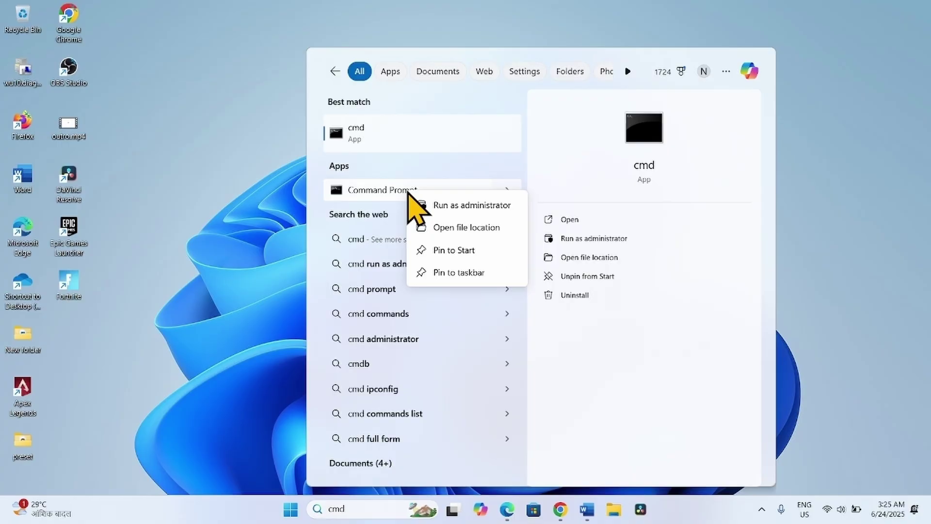
pyautogui.click(435, 206)
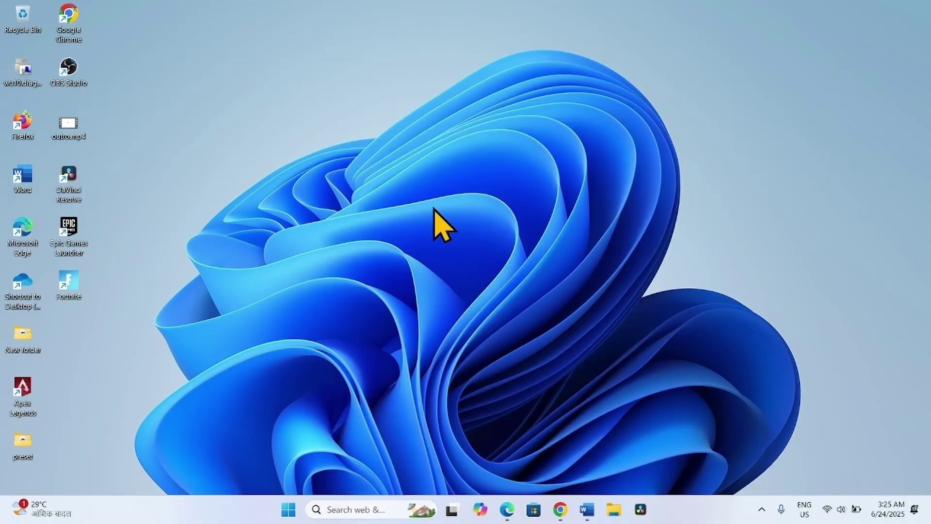
pyautogui.click(399, 359)
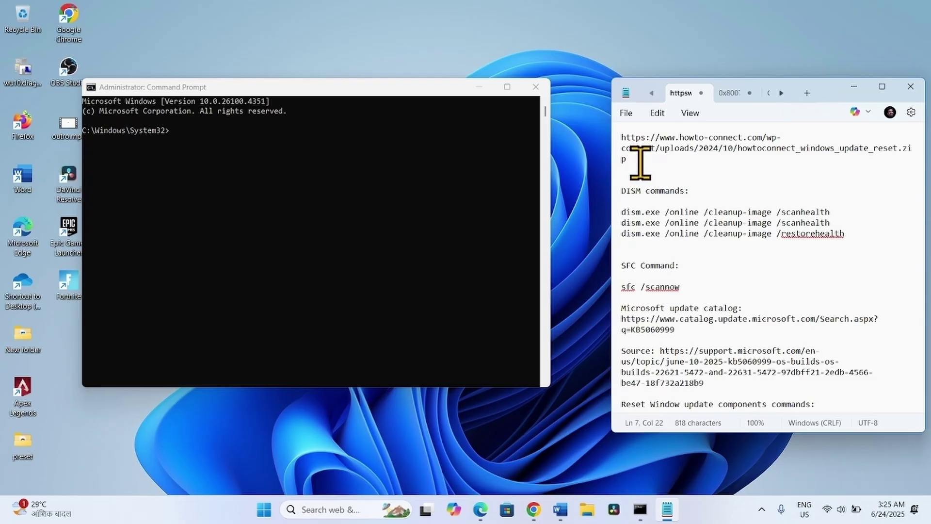
# - Download howtoconnect_windows_update_reset.zip in Chrome from the link in the Notepad notes and extract it inside the Downloads folder
pyautogui.moveTo(640, 162); pyautogui.dragTo(623, 137)
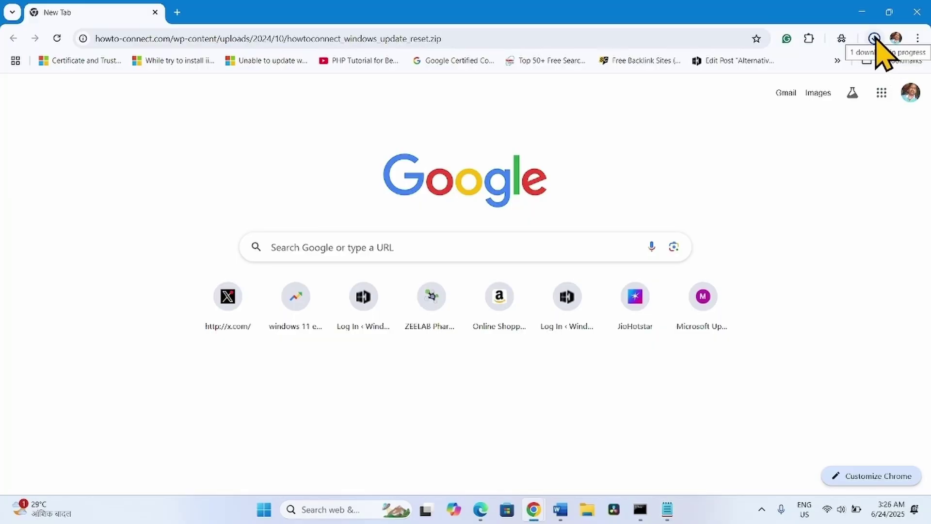
pyautogui.click(874, 38)
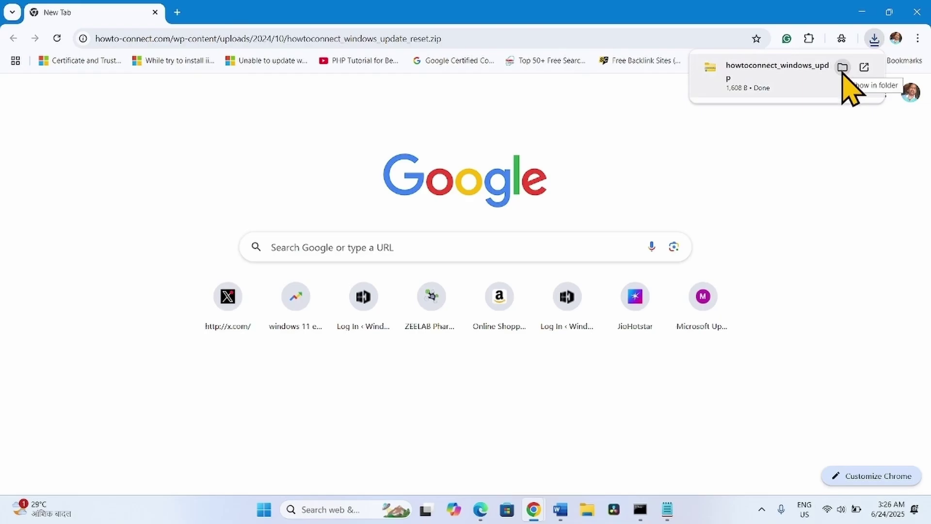
pyautogui.click(842, 67)
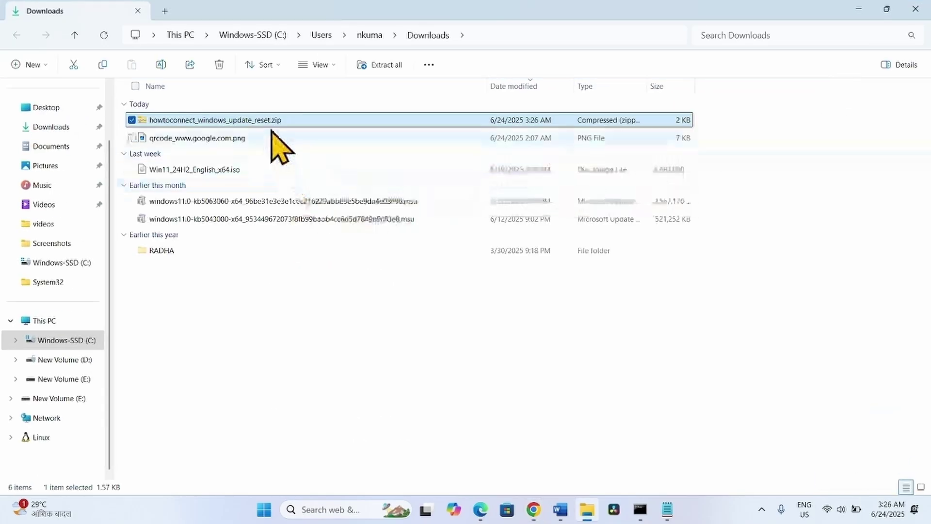
pyautogui.click(385, 65)
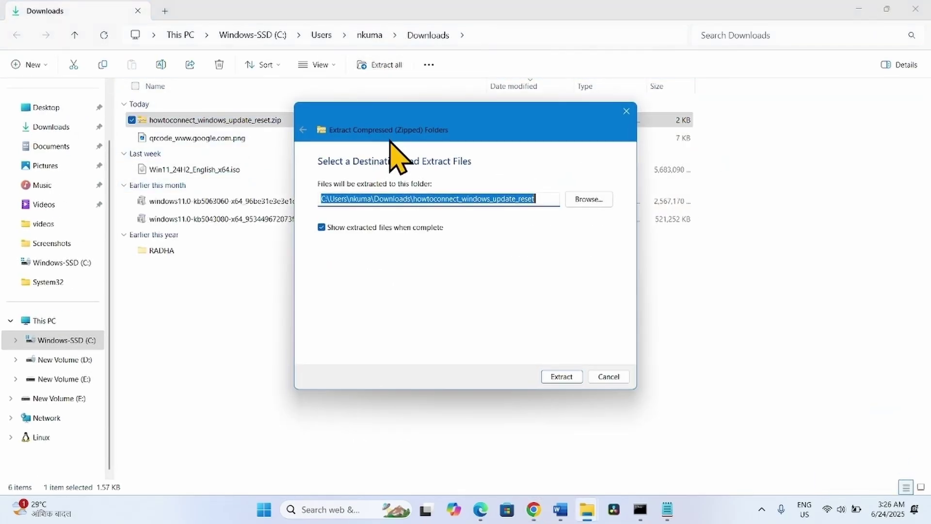
pyautogui.click(551, 379)
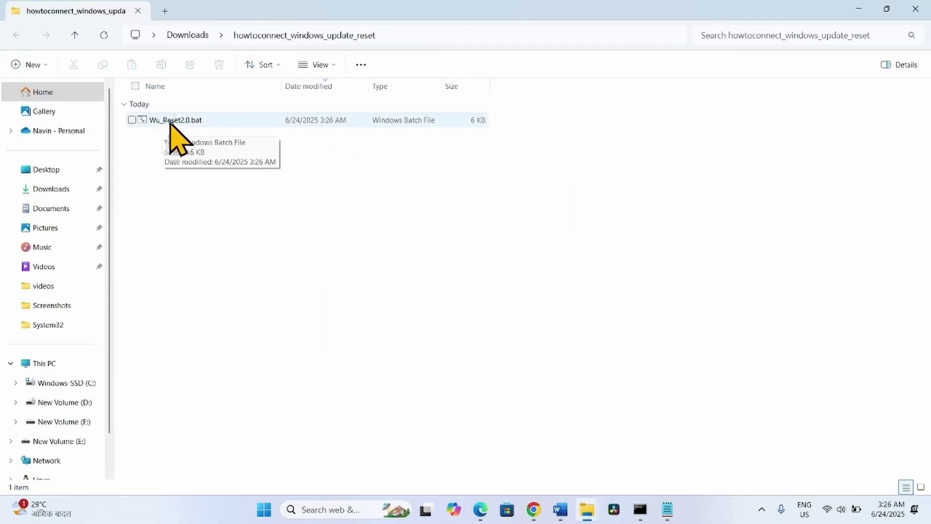
# - Run Wu_Reset2.0.bat as administrator, answering Y to continue the operation, and let the script finish and exit
pyautogui.rightClick(170, 120)
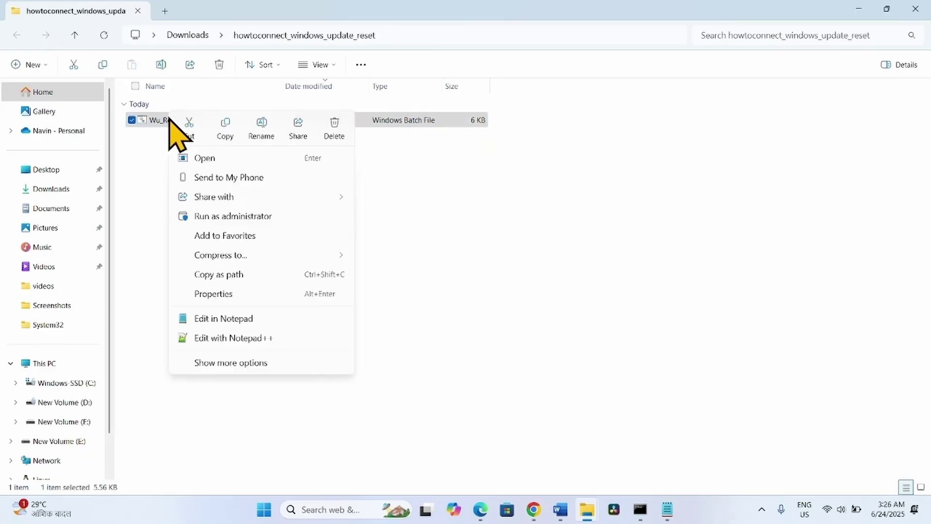
pyautogui.click(232, 216)
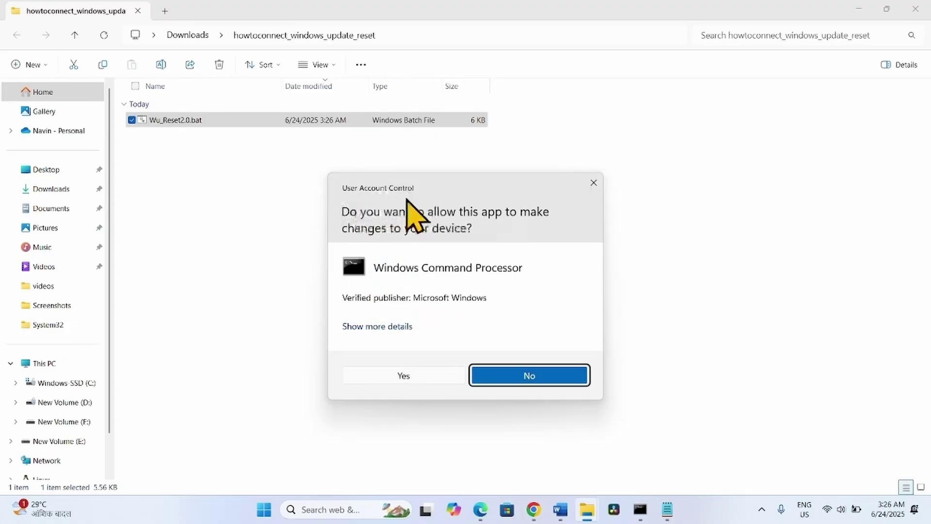
pyautogui.click(400, 374)
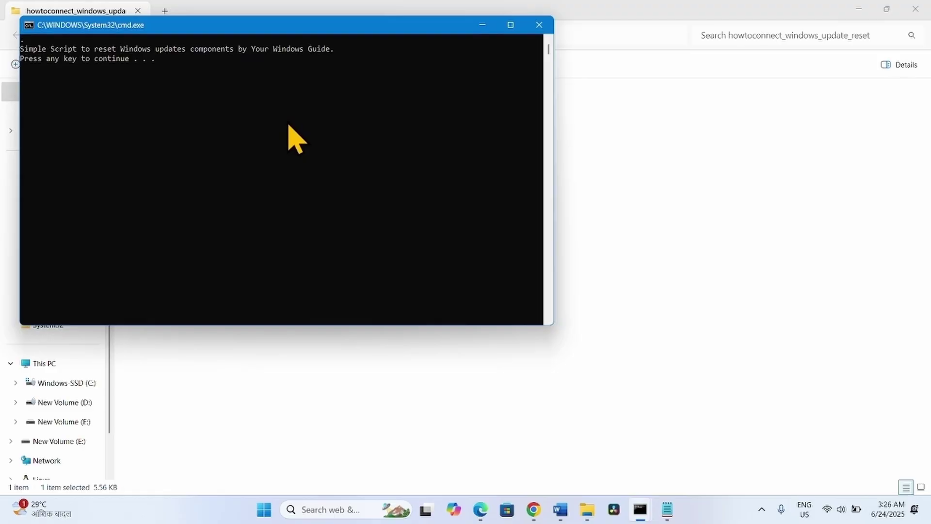
pyautogui.press('Return')
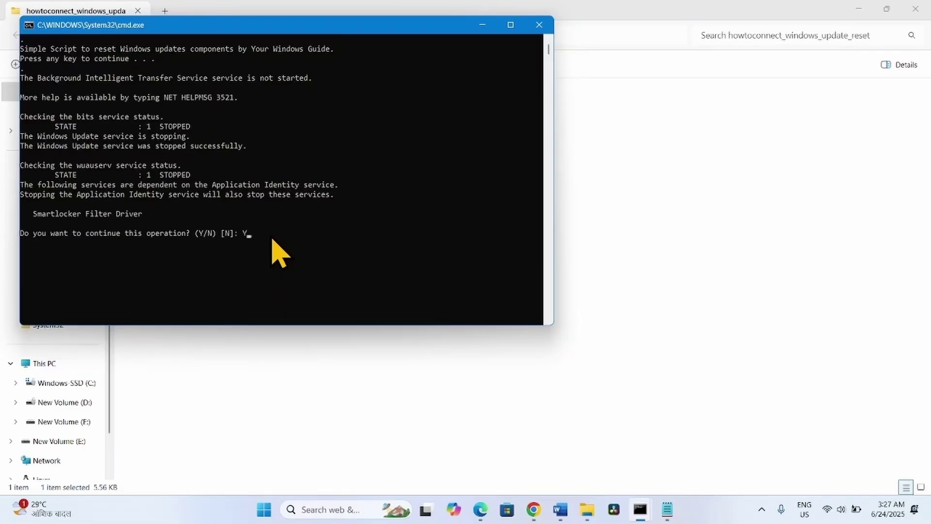
pyautogui.write('Y')
pyautogui.press('Return')
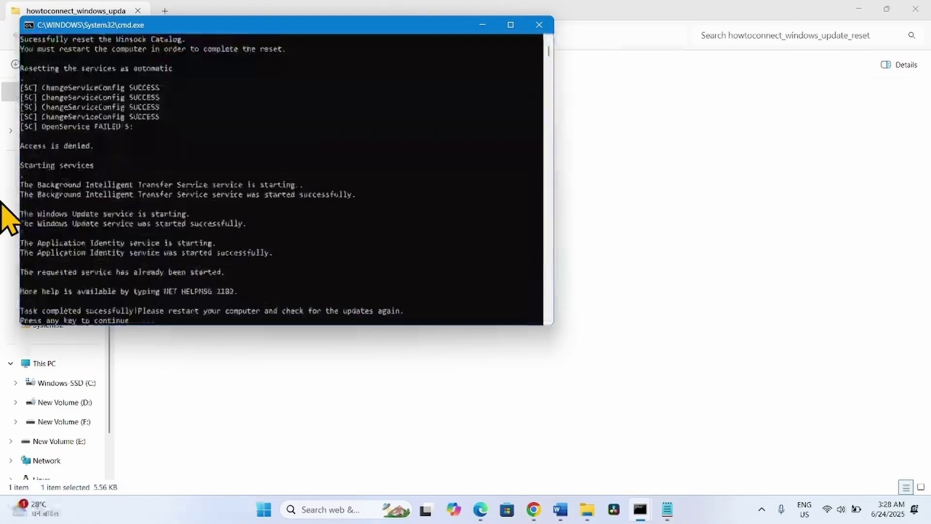
pyautogui.press('Return')
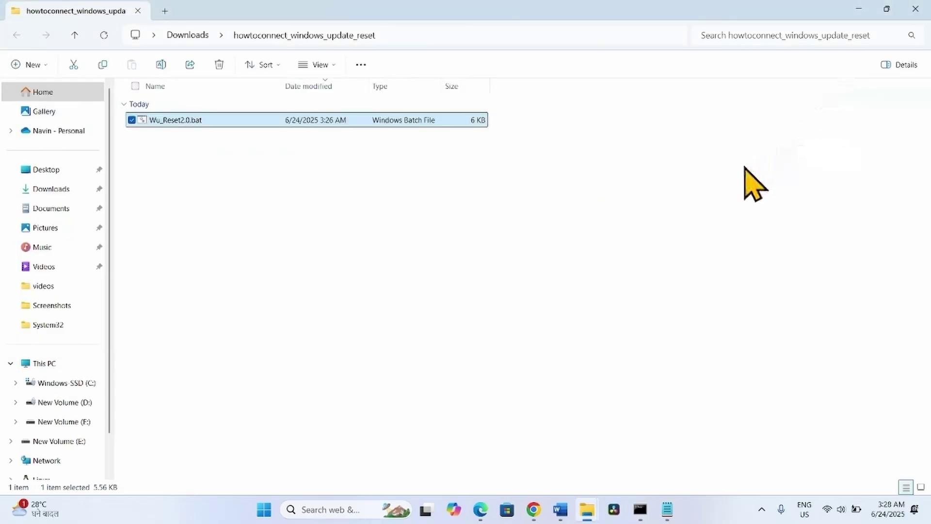
# - Close both File Explorer windows, Chrome, and the Command Prompt, keeping the Notepad notes open
pyautogui.click(915, 9)
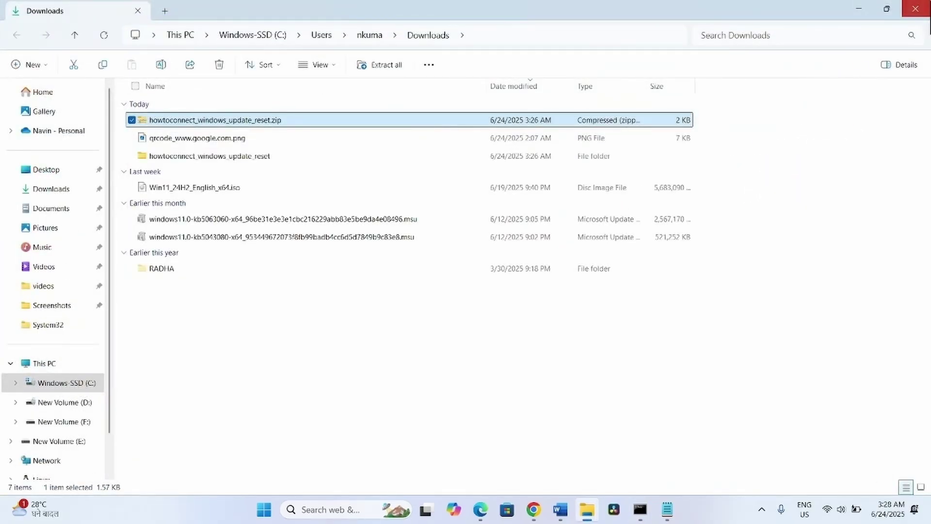
pyautogui.click(915, 9)
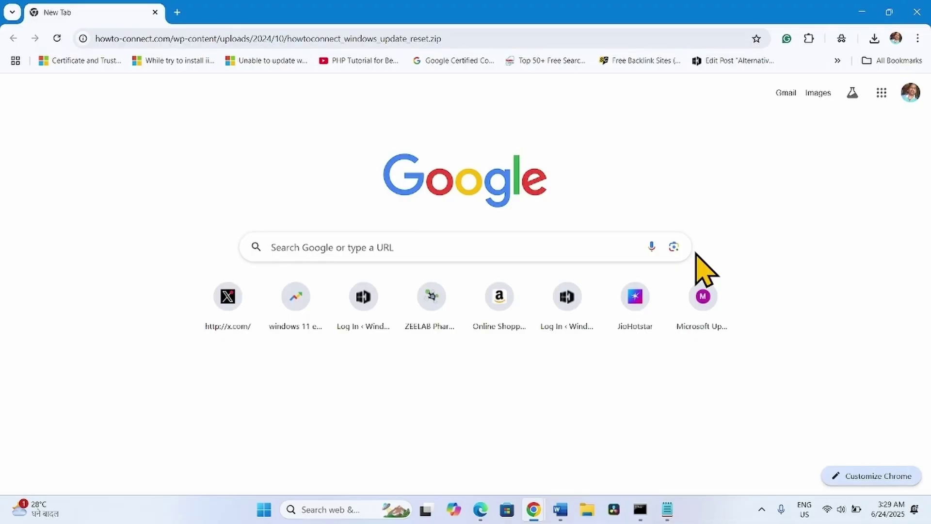
pyautogui.click(911, 10)
pyautogui.click(541, 93)
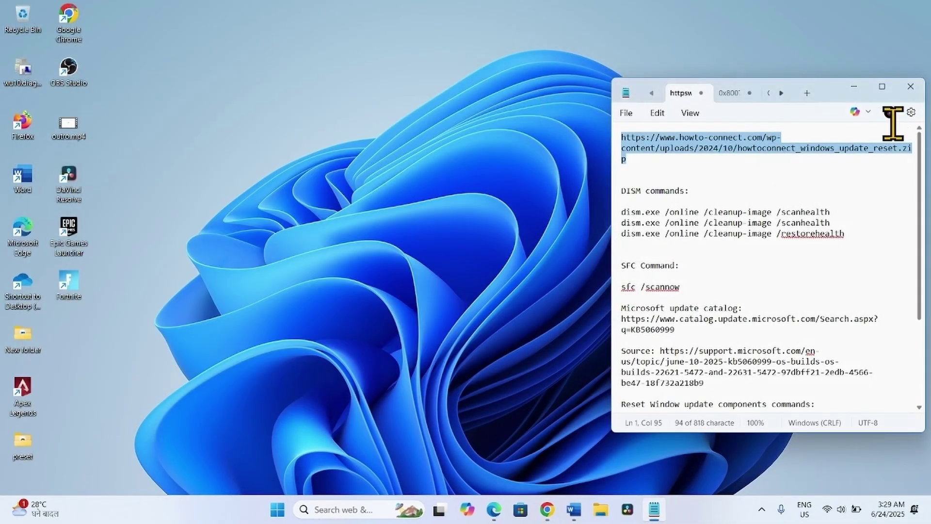
# - Close the Notepad notes
pyautogui.click(910, 88)
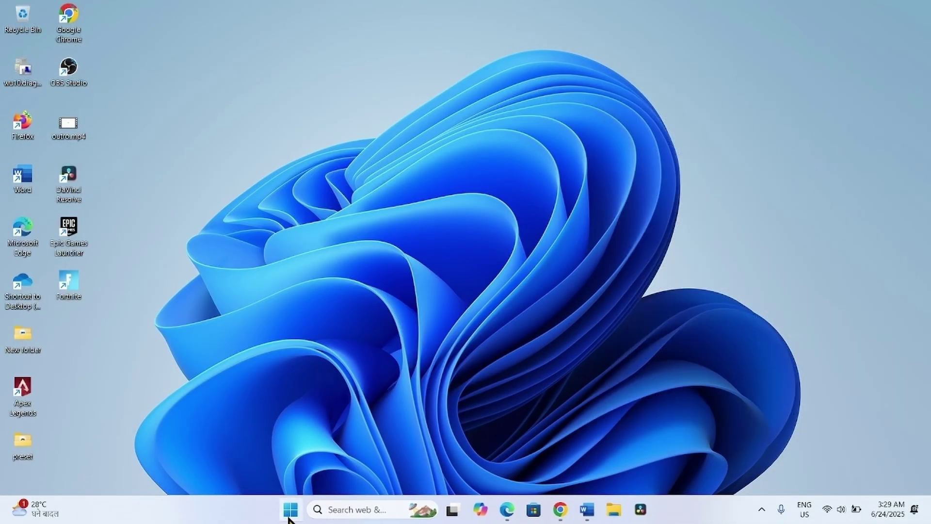
pyautogui.click(290, 510)
pyautogui.click(615, 467)
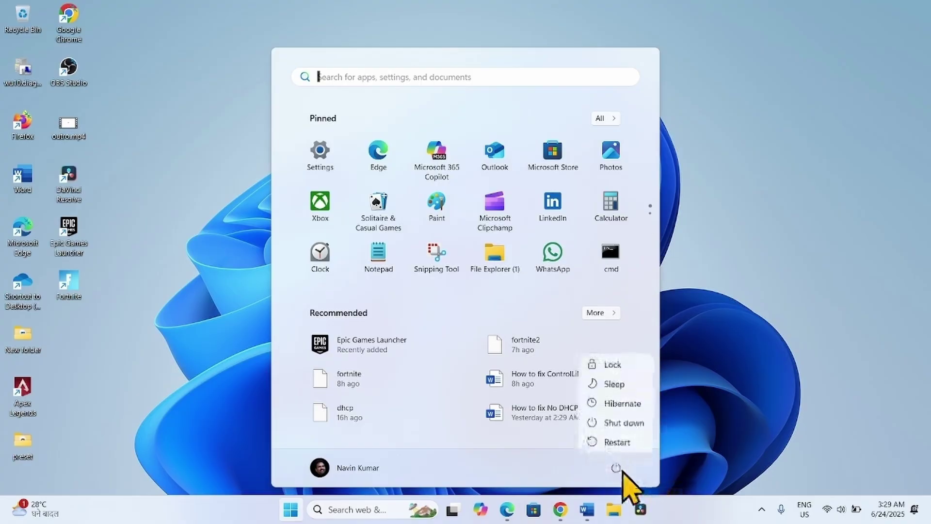
pyautogui.click(778, 421)
pyautogui.click(778, 421)
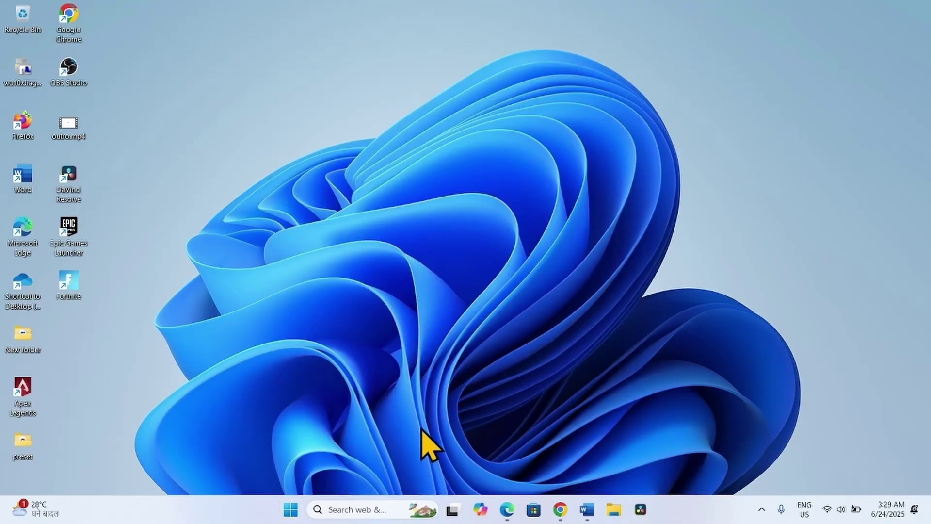
# - Open the Windows Update page in Settings and check for updates
pyautogui.click(291, 510)
pyautogui.click(293, 514)
pyautogui.click(291, 511)
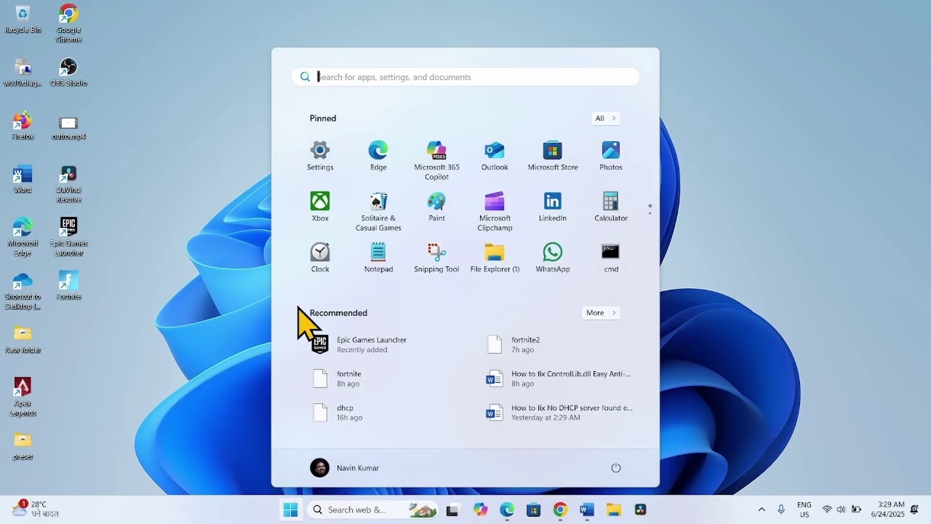
pyautogui.click(318, 156)
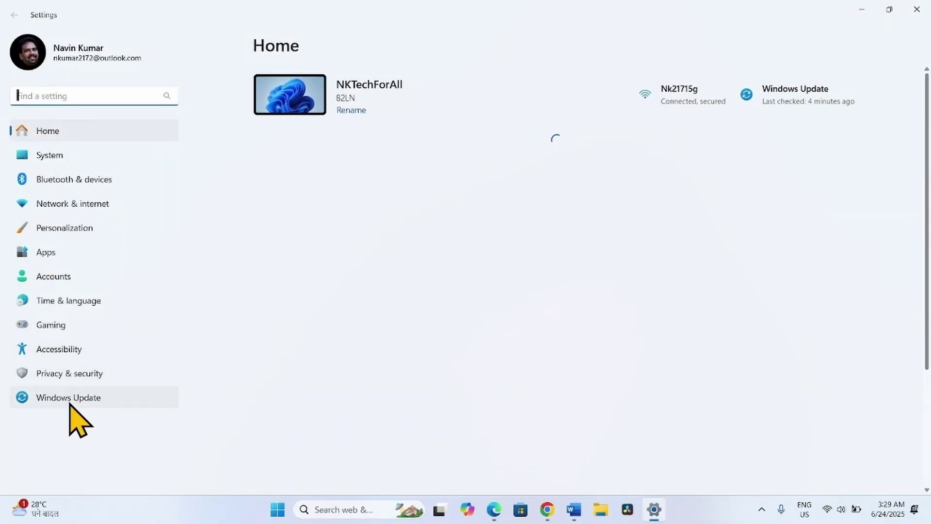
pyautogui.click(70, 398)
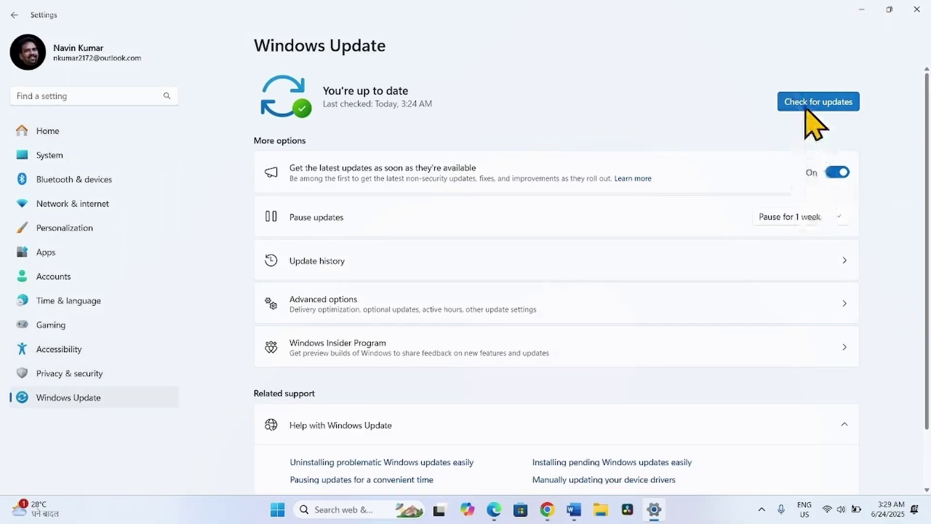
pyautogui.click(806, 104)
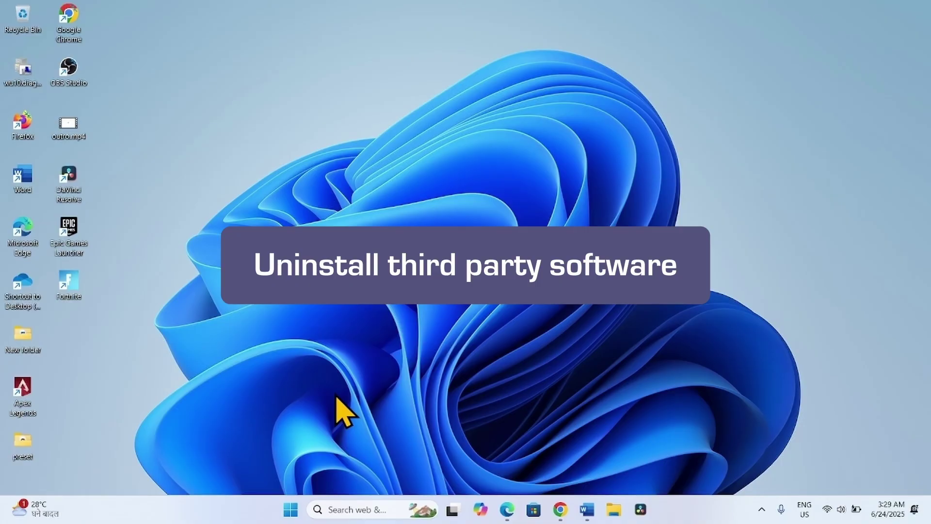
# - Uninstall Epic Games Launcher from the installed apps list, approving the elevation request, and close Settings
pyautogui.rightClick(290, 508)
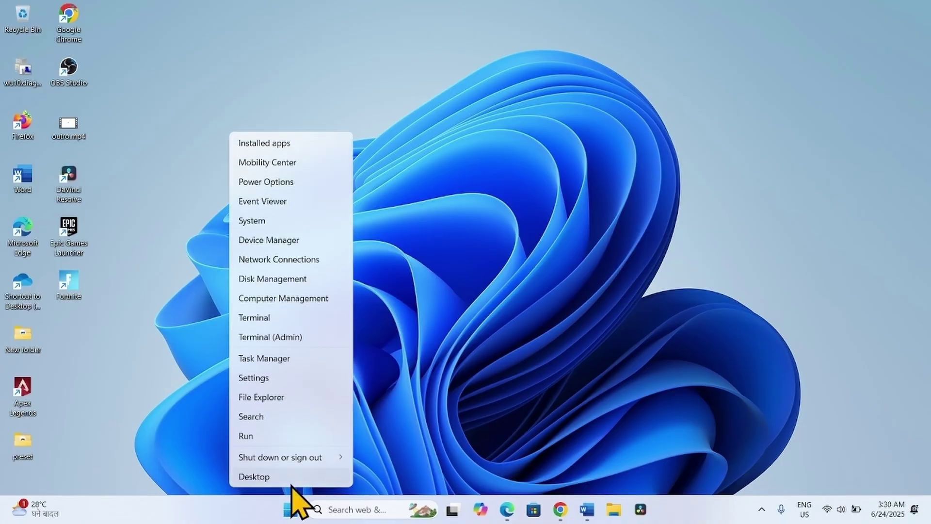
pyautogui.click(287, 144)
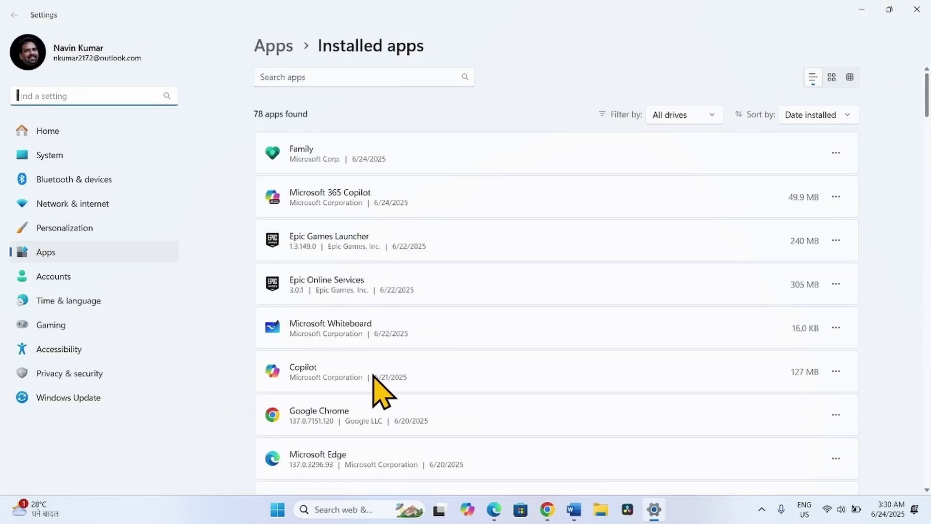
pyautogui.scroll(-15, 381, 392)
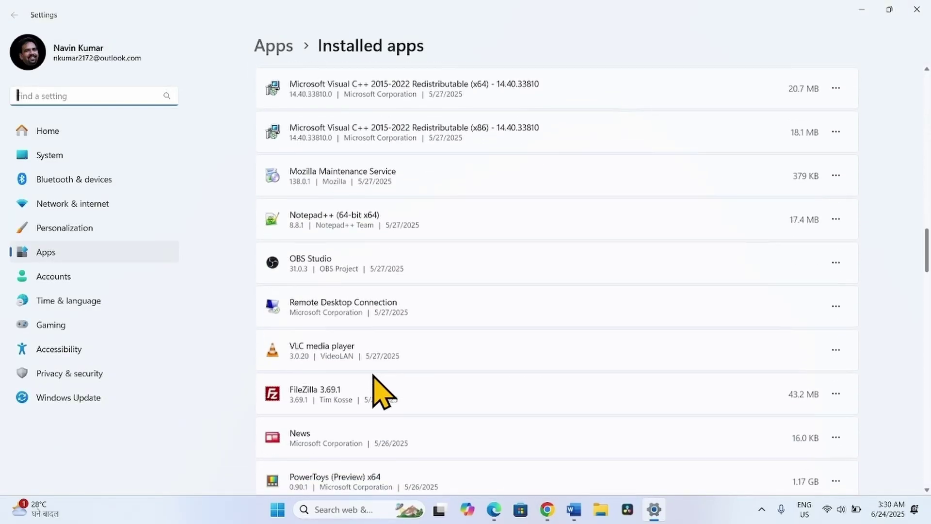
pyautogui.scroll(15, 380, 393)
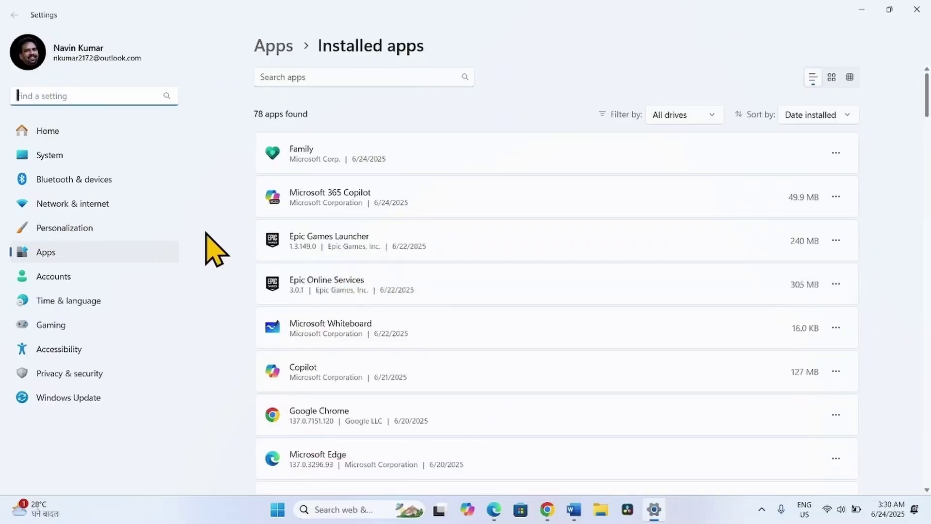
pyautogui.click(836, 240)
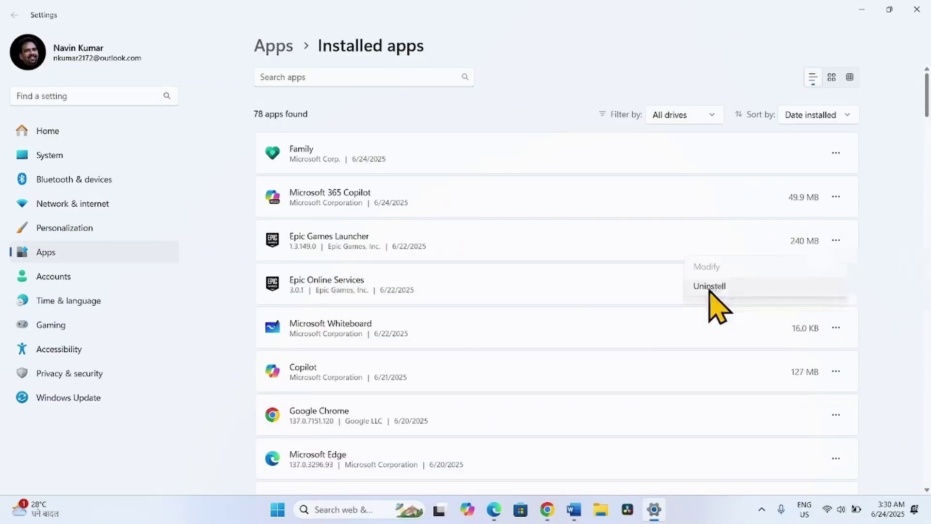
pyautogui.click(710, 286)
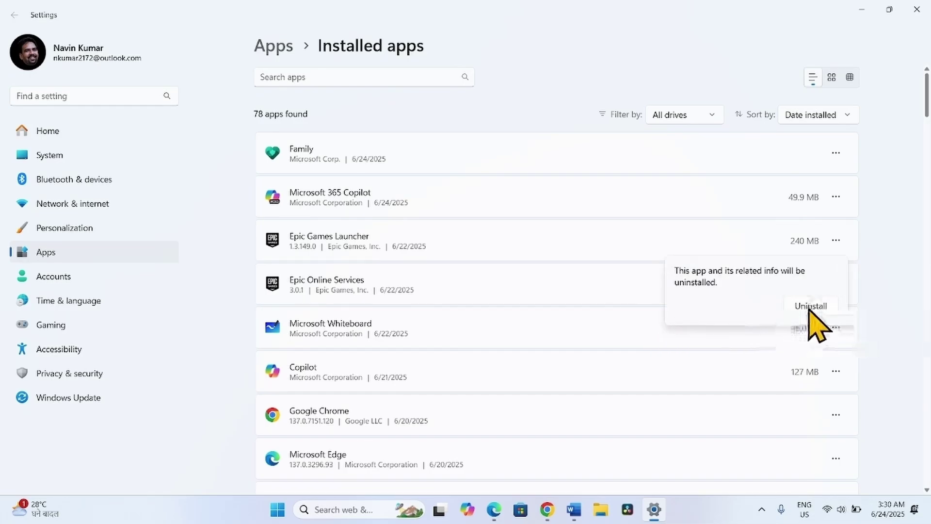
pyautogui.click(809, 306)
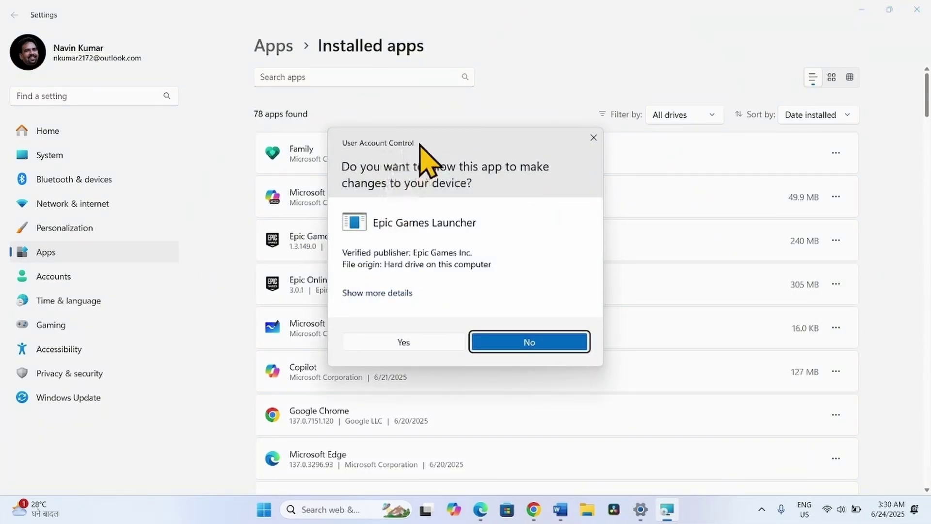
pyautogui.click(407, 344)
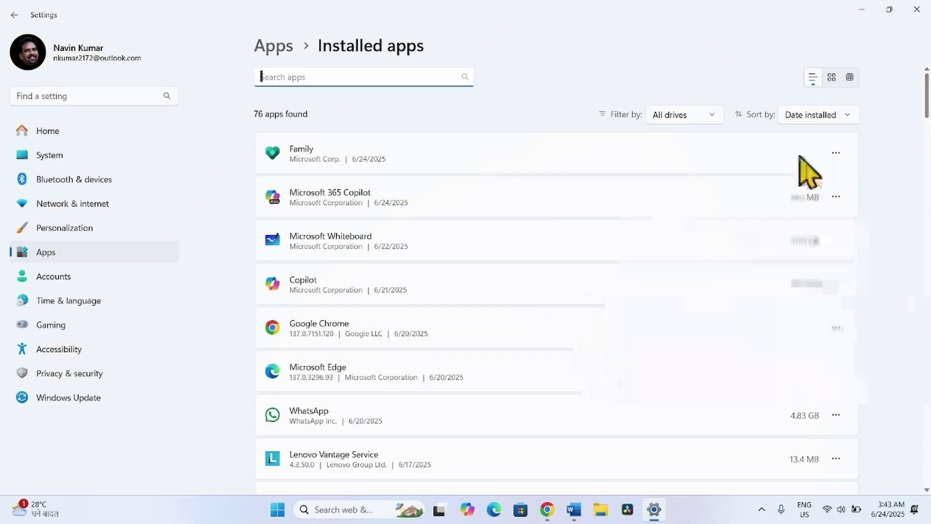
pyautogui.click(916, 10)
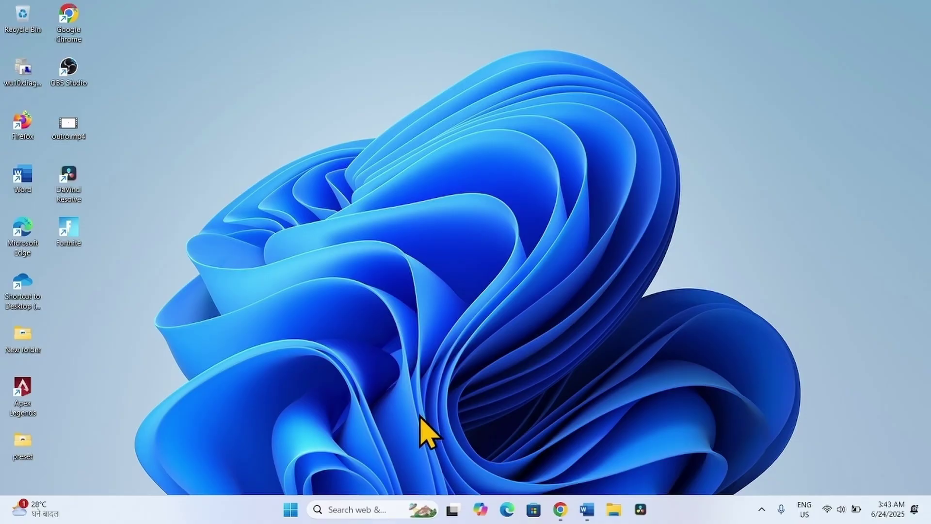
pyautogui.click(290, 509)
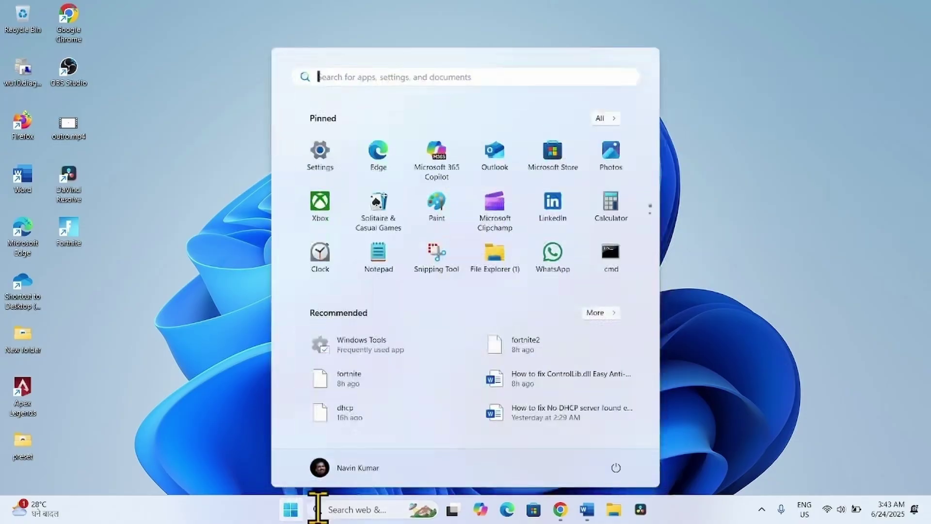
pyautogui.click(616, 466)
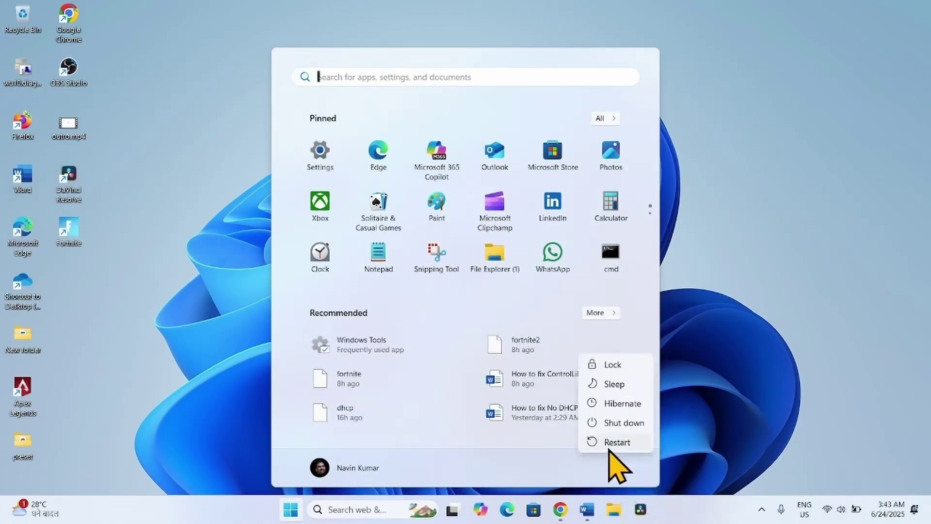
pyautogui.press('Escape')
pyautogui.press('Escape')
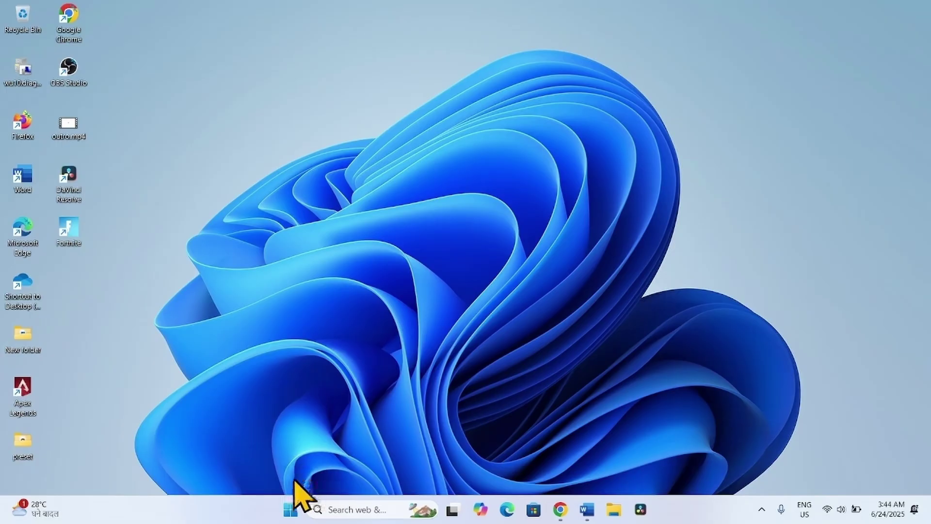
# - Search Windows for cmd, open Command Prompt as administrator with elevation approved, and move its window slightly down from the screen's upper edge
pyautogui.click(344, 507)
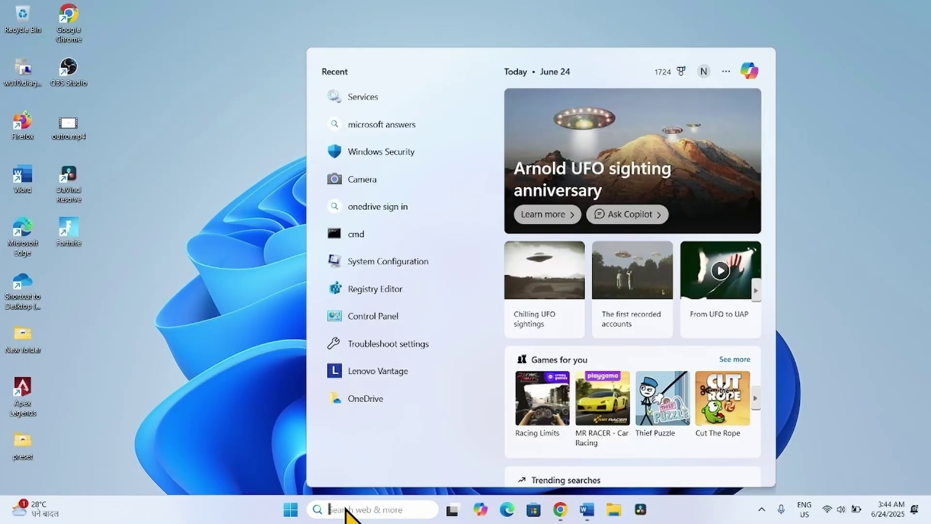
pyautogui.write('cmd')
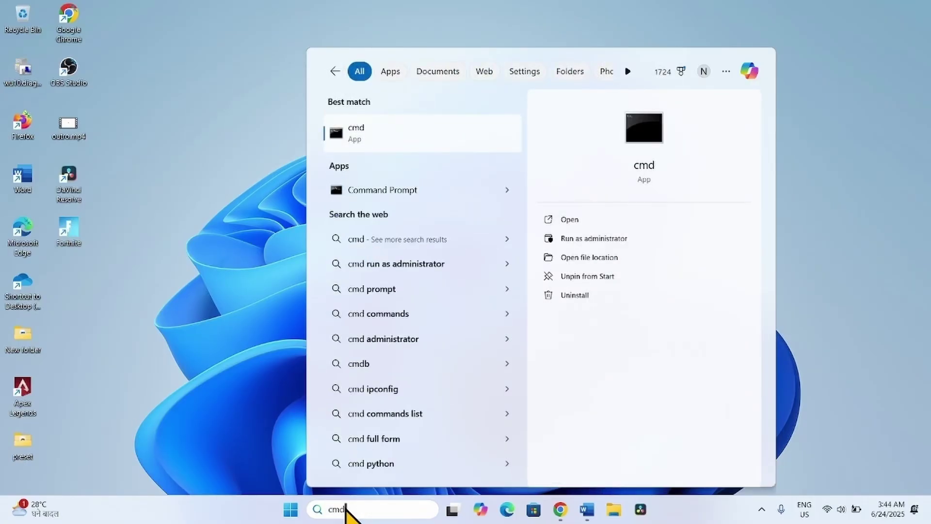
pyautogui.rightClick(401, 192)
pyautogui.click(416, 207)
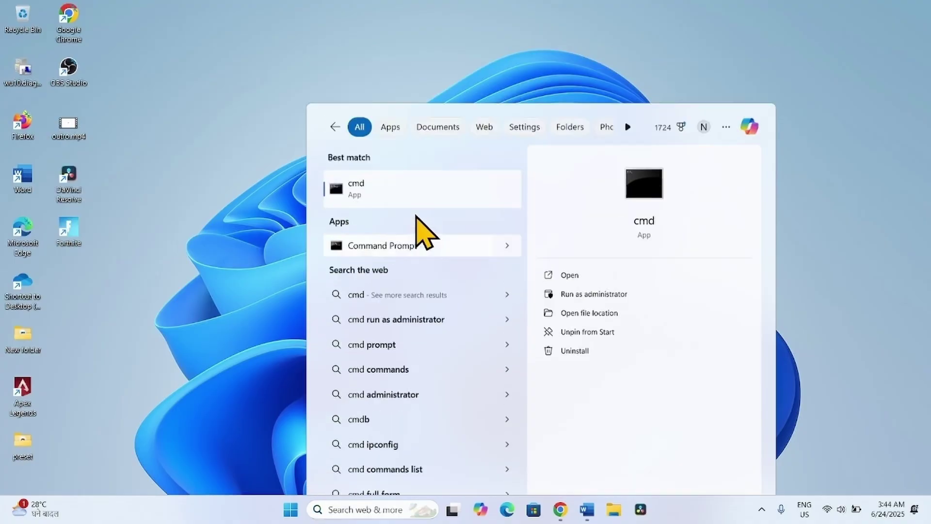
pyautogui.click(383, 362)
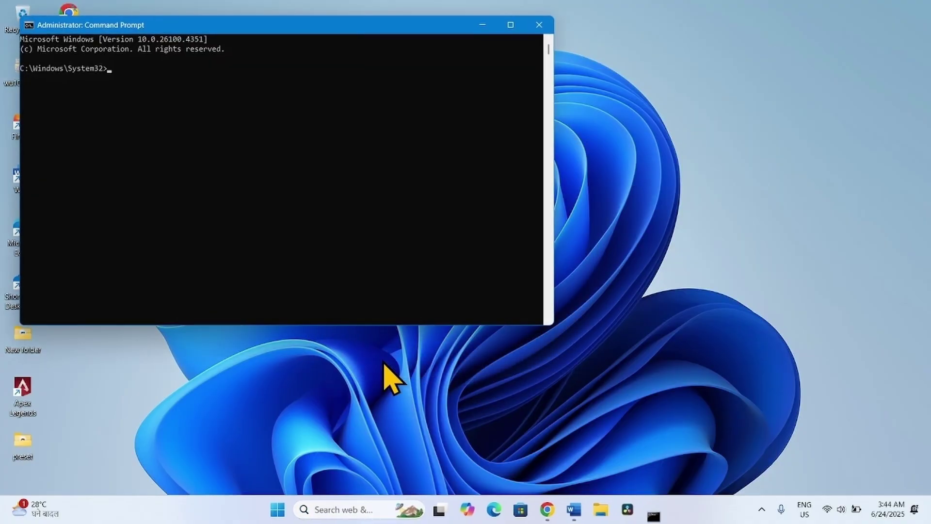
pyautogui.moveTo(299, 22); pyautogui.dragTo(310, 81)
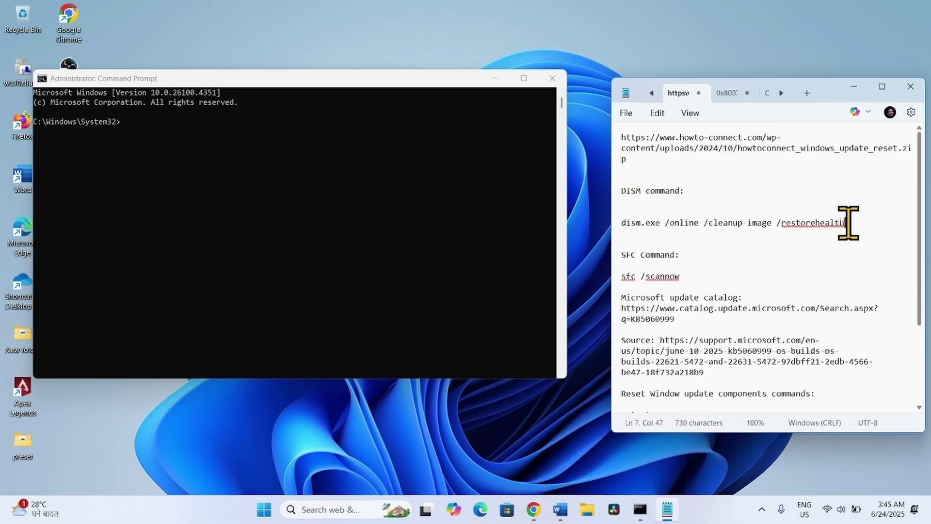
# - Copy dism.exe /online /cleanup-image /restorehealth from the Notepad notes and run it in Command Prompt
pyautogui.moveTo(848, 223); pyautogui.dragTo(617, 220)
pyautogui.rightClick(632, 222)
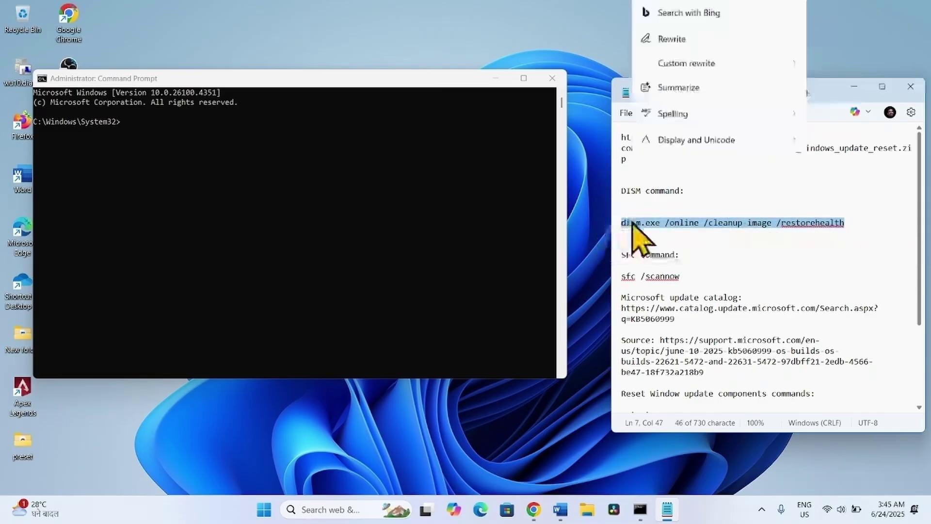
pyautogui.click(662, 65)
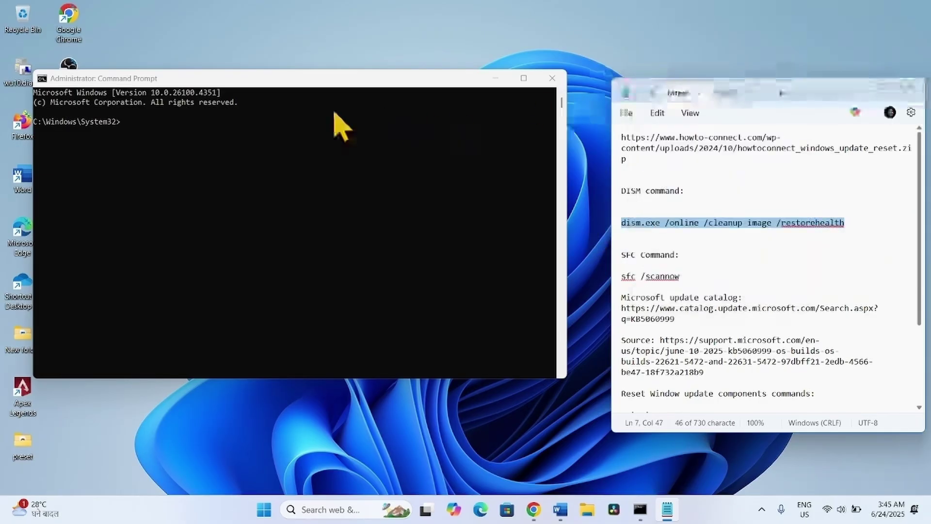
pyautogui.click(156, 130)
pyautogui.rightClick(152, 134)
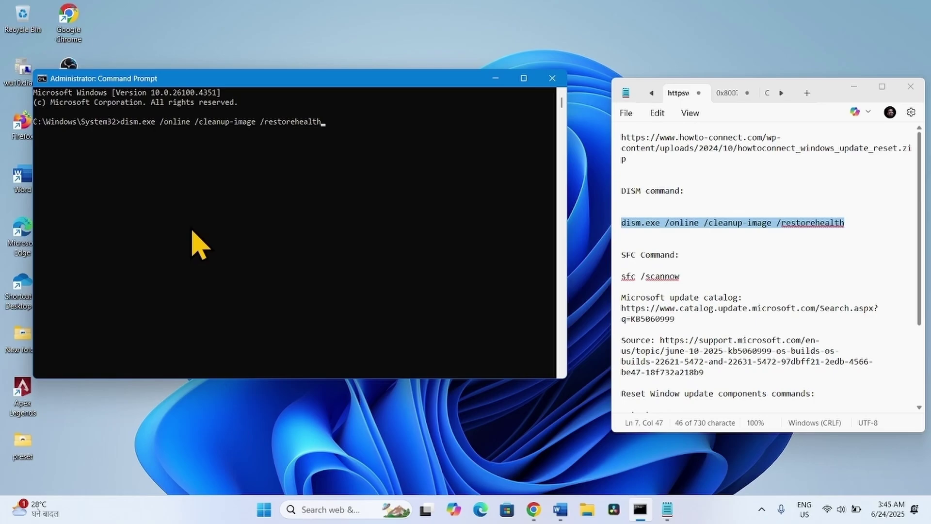
pyautogui.press('Return')
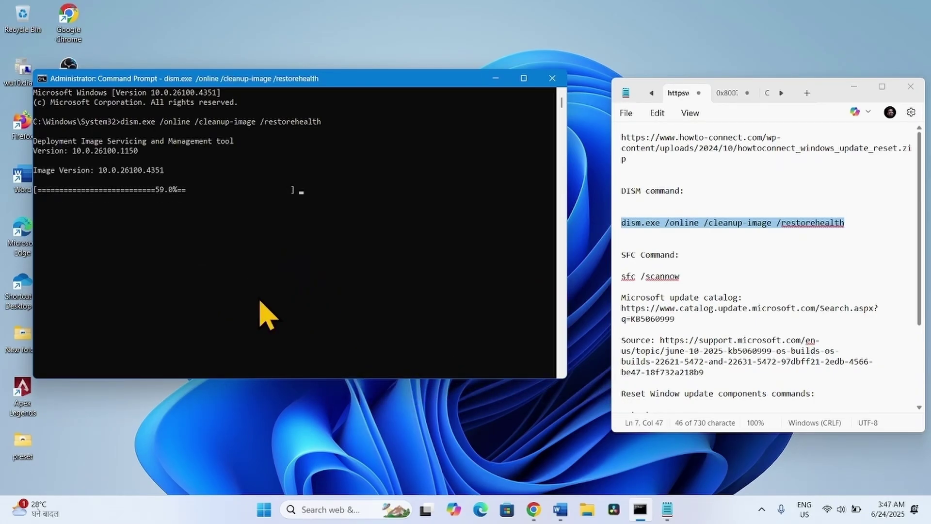
# - Copy sfc /scannow from the notes, run it in Command Prompt until the scan finishes, and close Command Prompt and Notepad
pyautogui.click(689, 276)
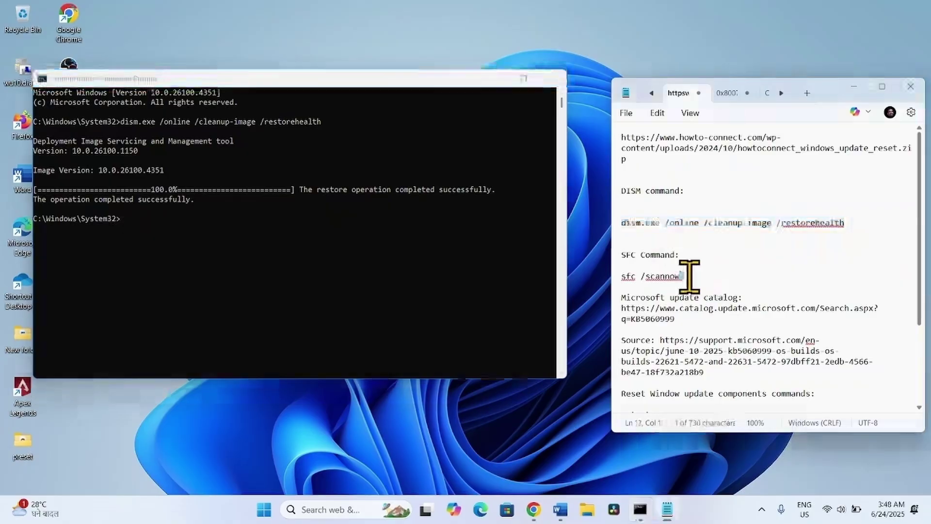
pyautogui.moveTo(689, 276); pyautogui.dragTo(604, 277)
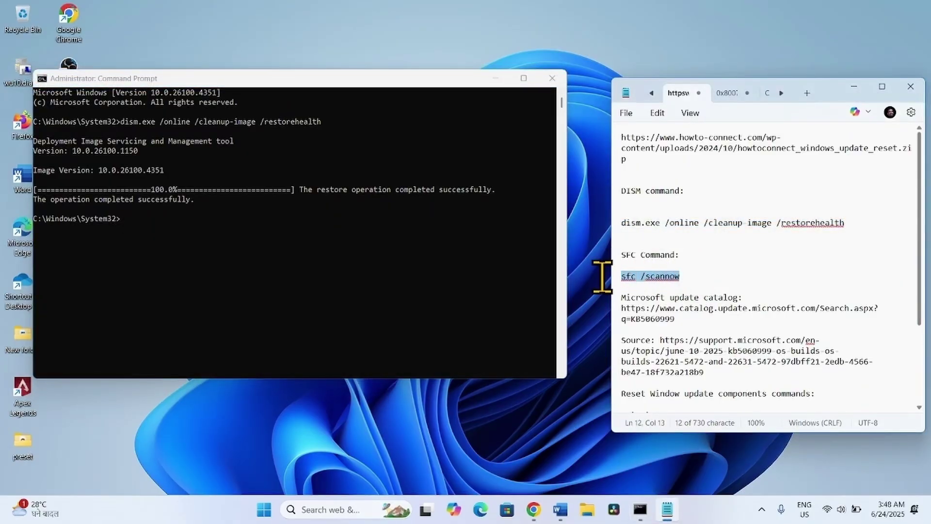
pyautogui.rightClick(629, 278)
pyautogui.click(649, 66)
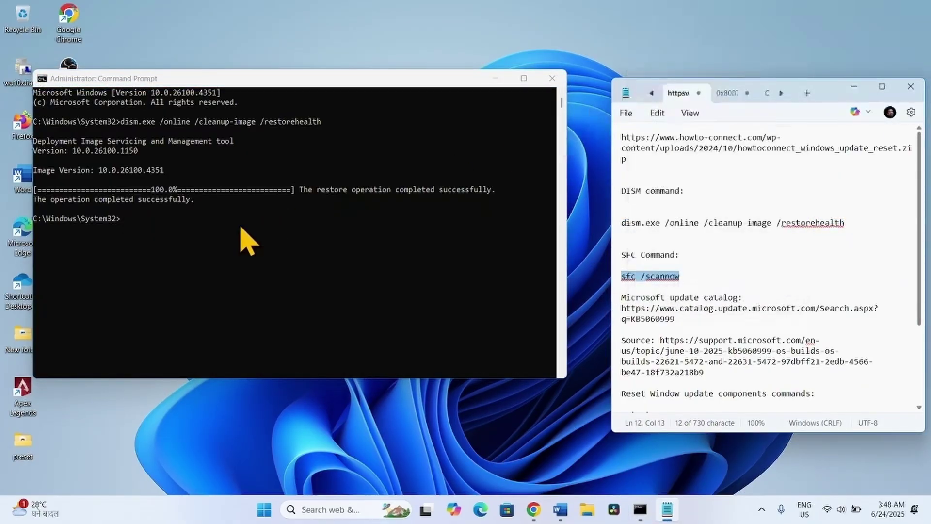
pyautogui.click(146, 231)
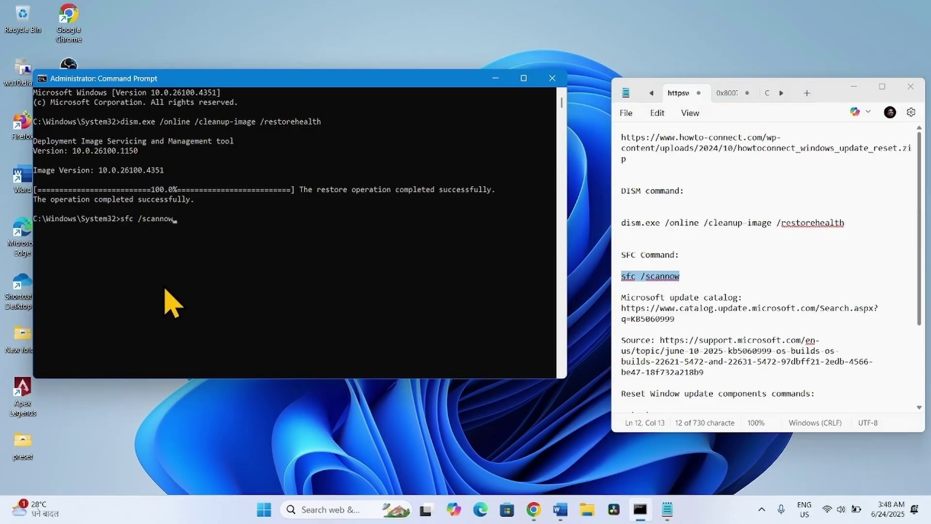
pyautogui.press('Return')
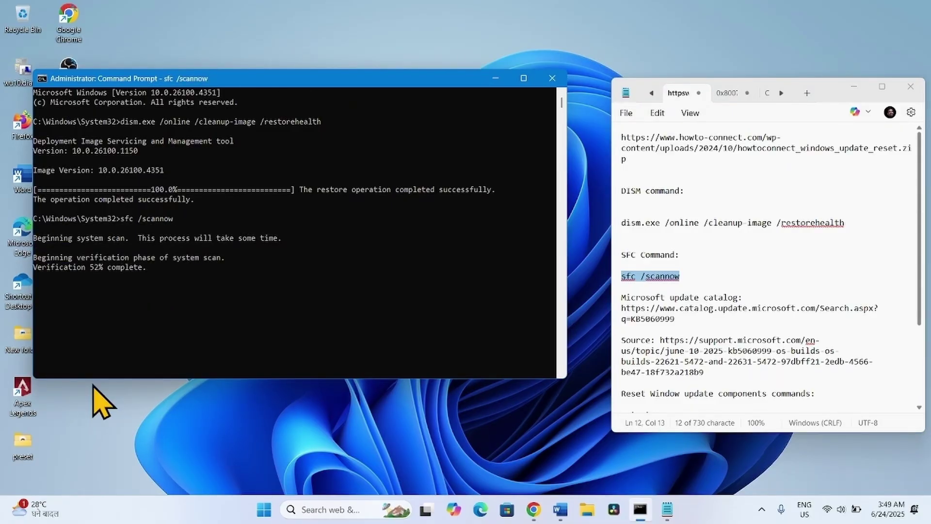
pyautogui.click(553, 78)
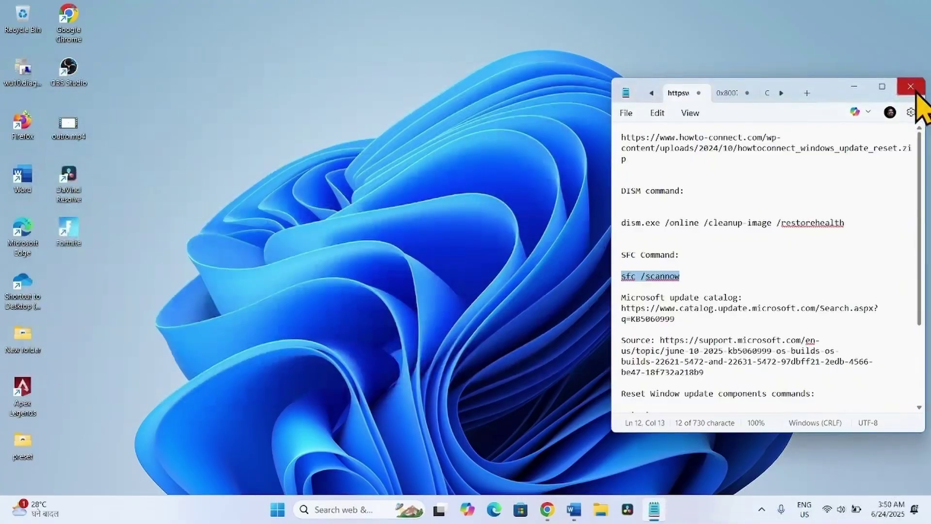
pyautogui.click(915, 95)
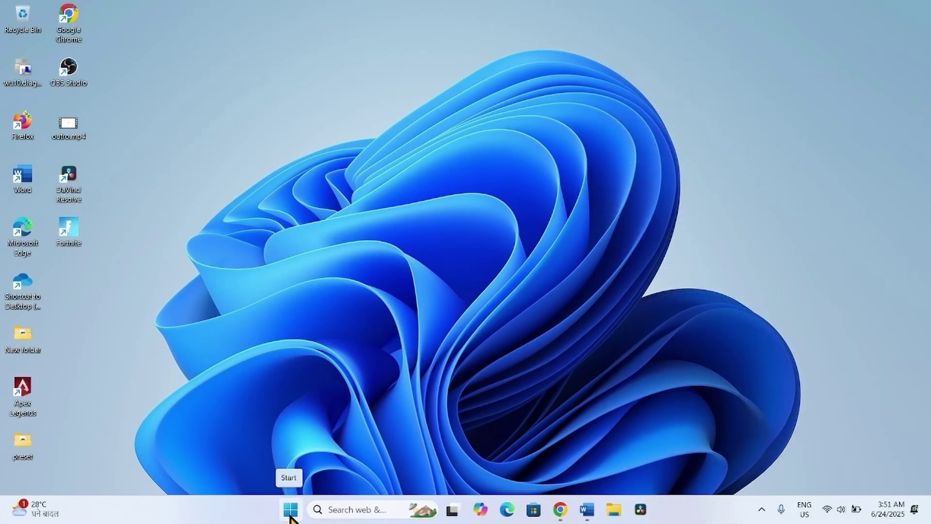
# - Restart the computer from the power options
pyautogui.click(291, 509)
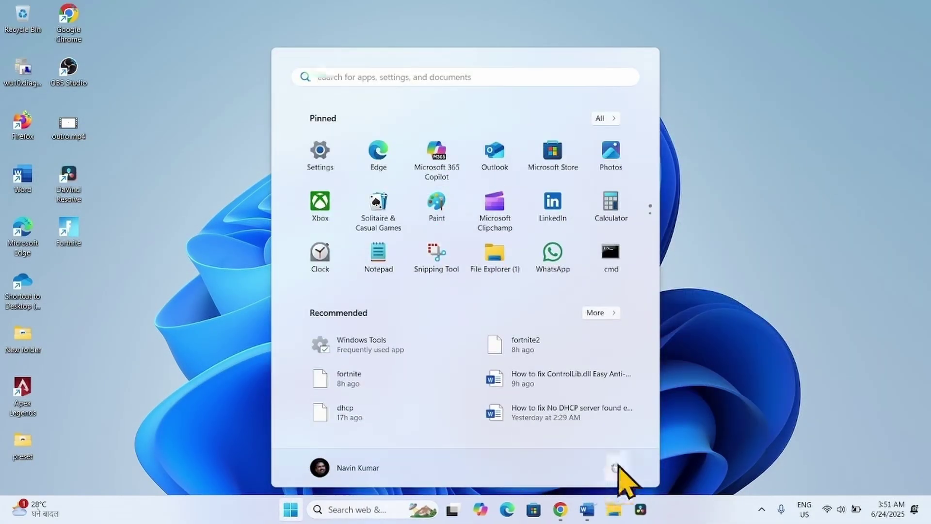
pyautogui.click(616, 467)
pyautogui.click(618, 441)
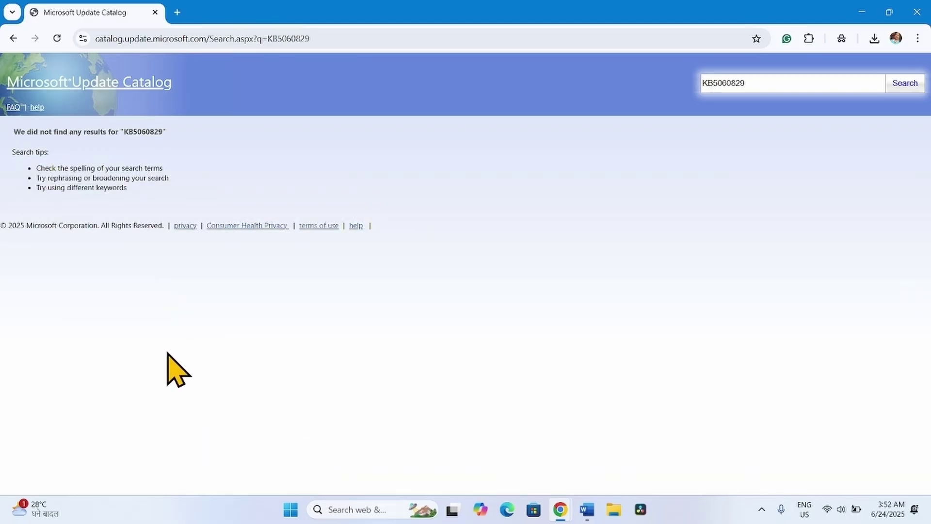
# - Check the PC's system type on the System About page in Settings, close Settings, and minimize the Microsoft Update Catalog window
pyautogui.click(291, 509)
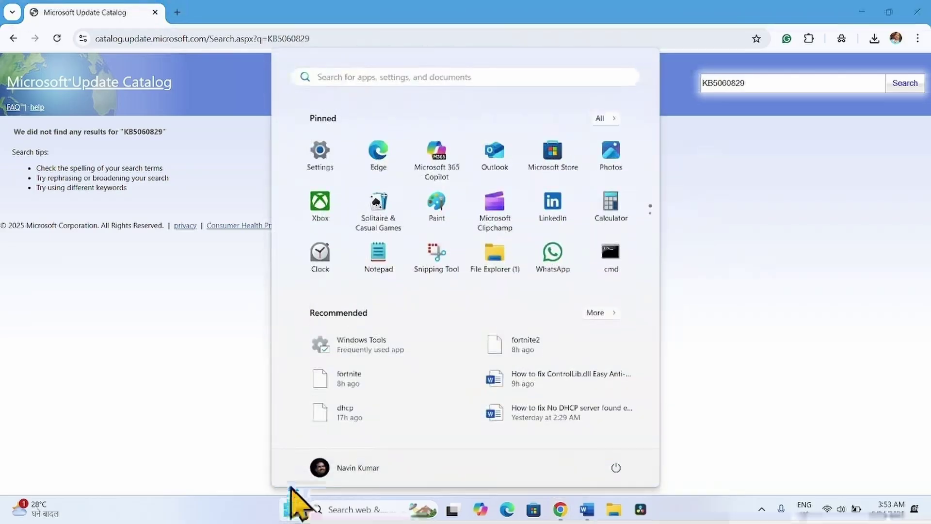
pyautogui.click(320, 155)
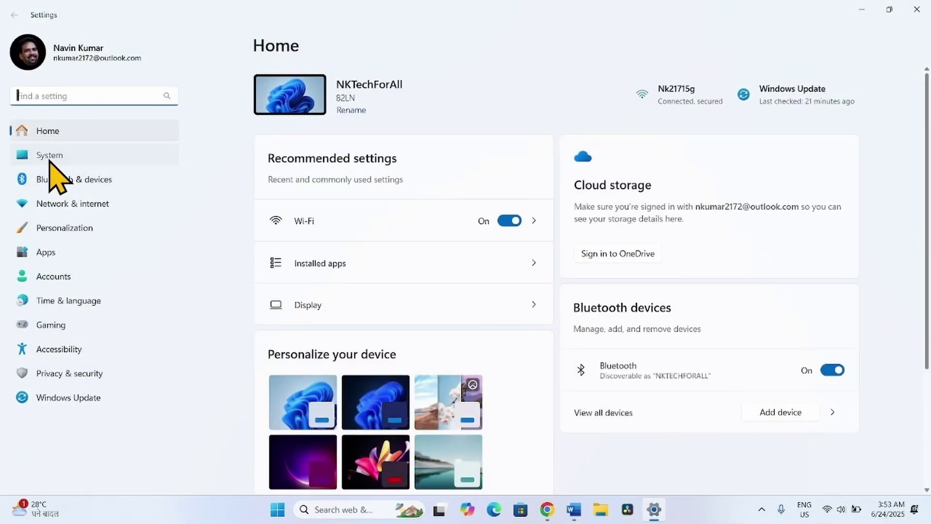
pyautogui.click(49, 160)
pyautogui.scroll(-10, 411, 356)
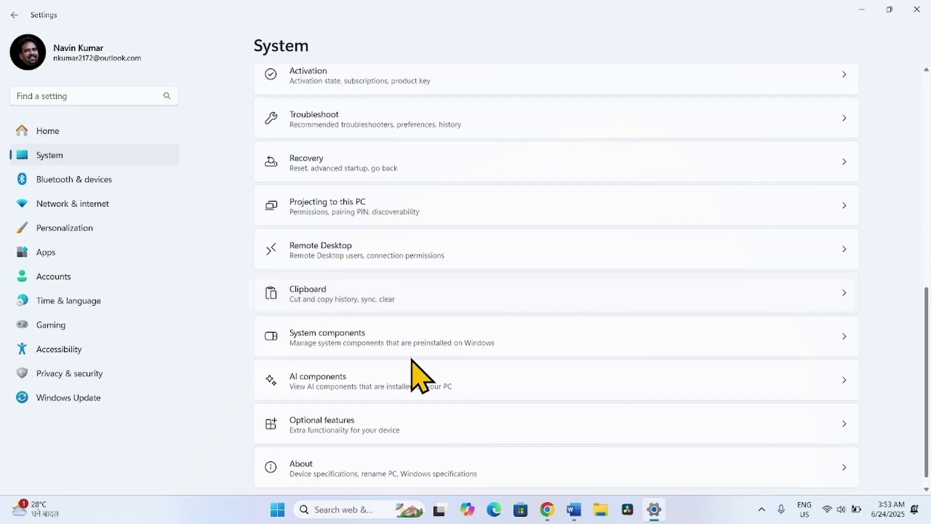
pyautogui.click(329, 482)
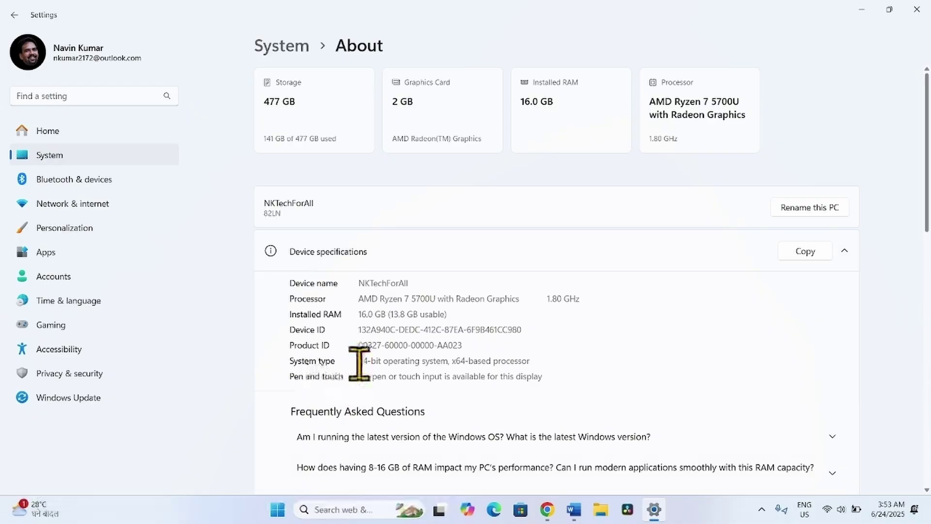
pyautogui.moveTo(360, 362); pyautogui.dragTo(540, 358)
pyautogui.click(916, 9)
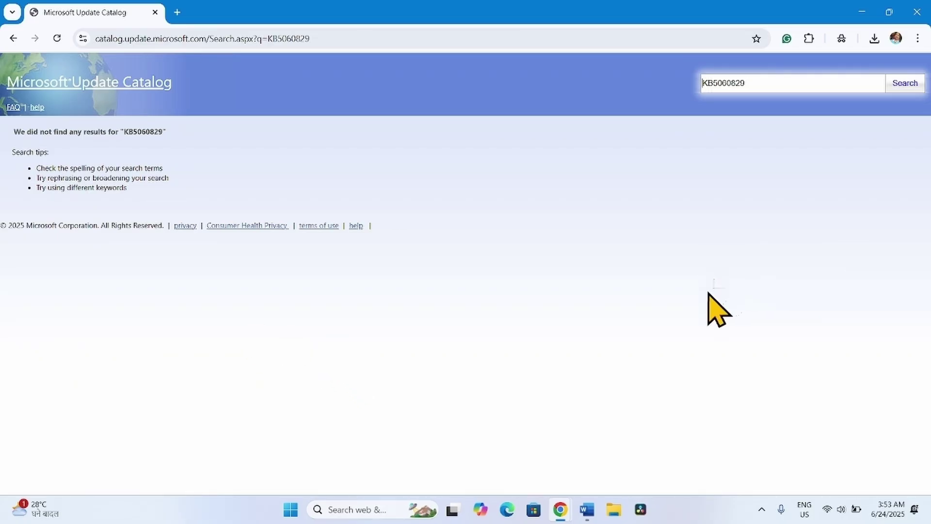
pyautogui.click(862, 11)
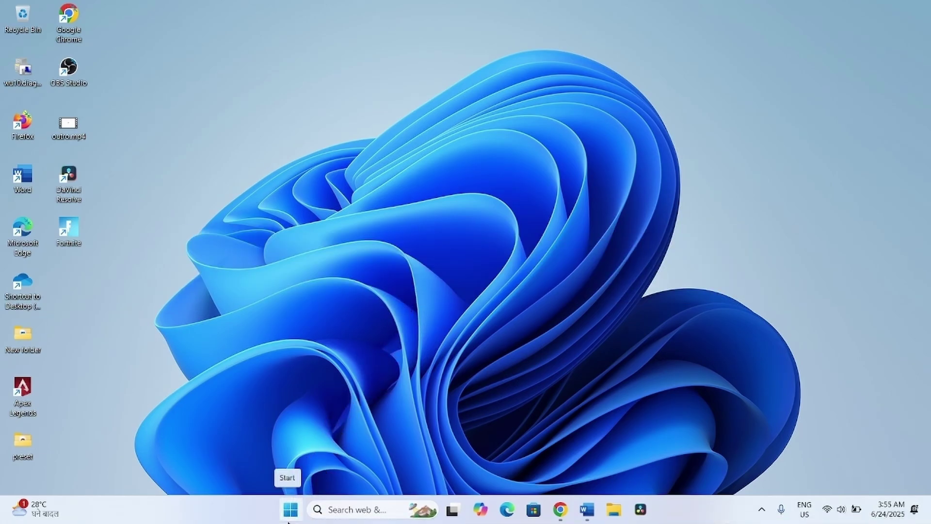
# - Start reinstalling the current Windows version using Windows Update from the System Recovery settings, confirm the repair, and close Settings
pyautogui.click(288, 518)
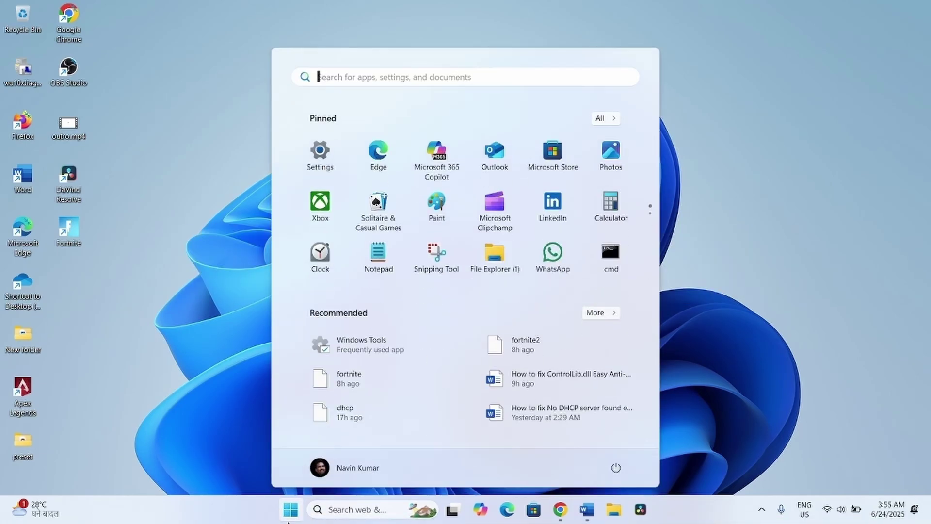
pyautogui.click(324, 159)
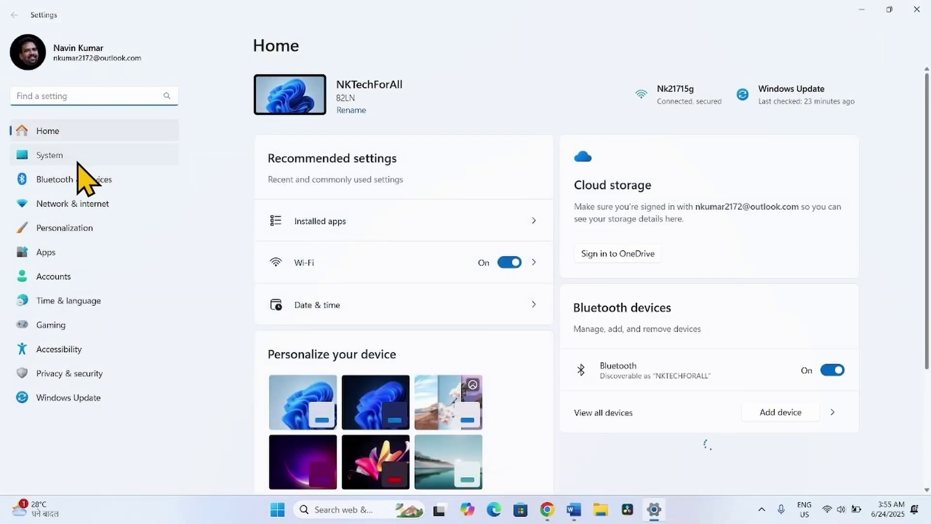
pyautogui.click(76, 162)
pyautogui.scroll(-5, 371, 315)
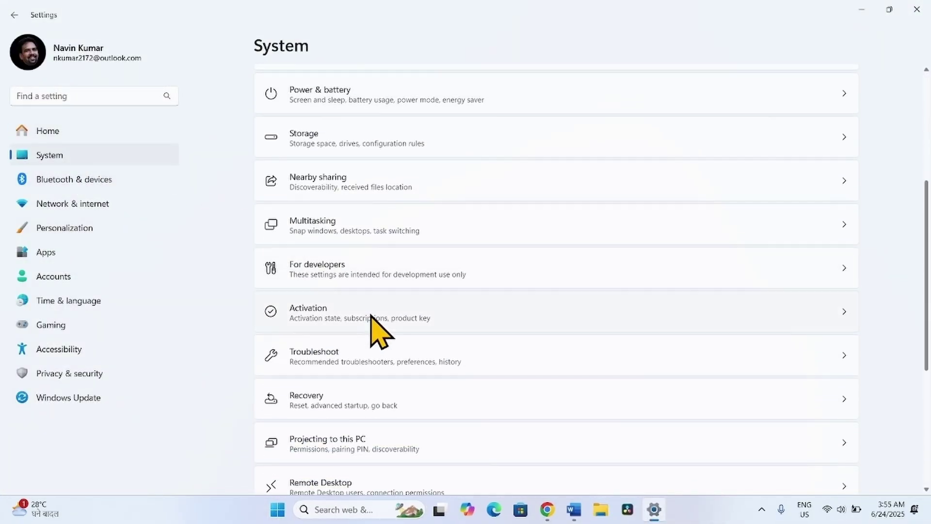
pyautogui.click(314, 401)
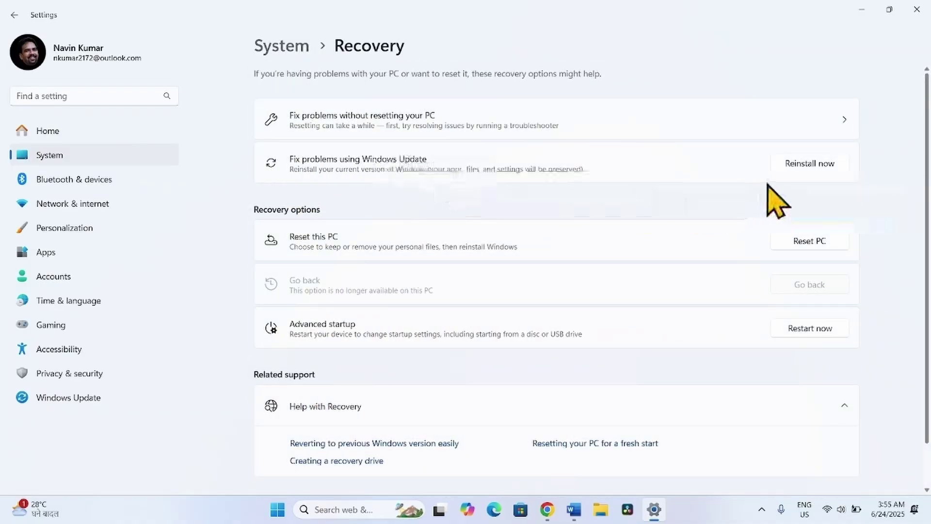
pyautogui.click(793, 164)
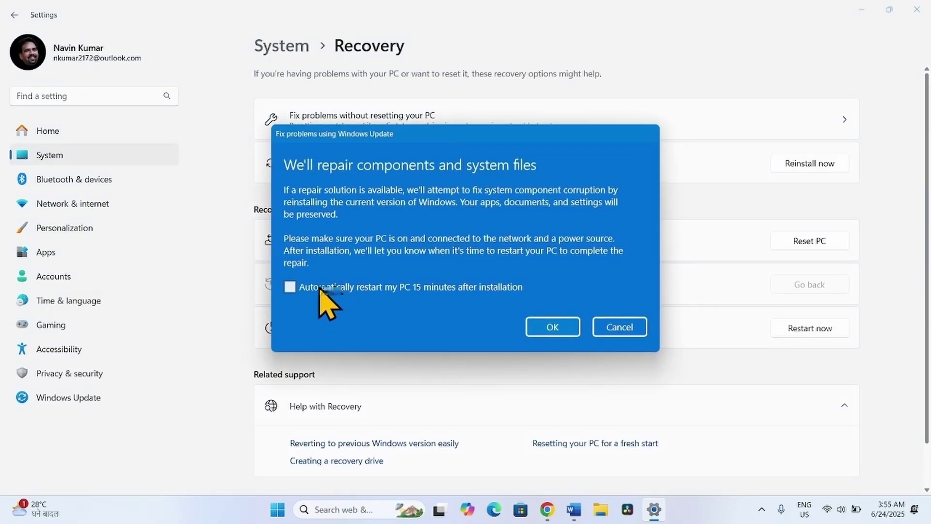
pyautogui.click(553, 327)
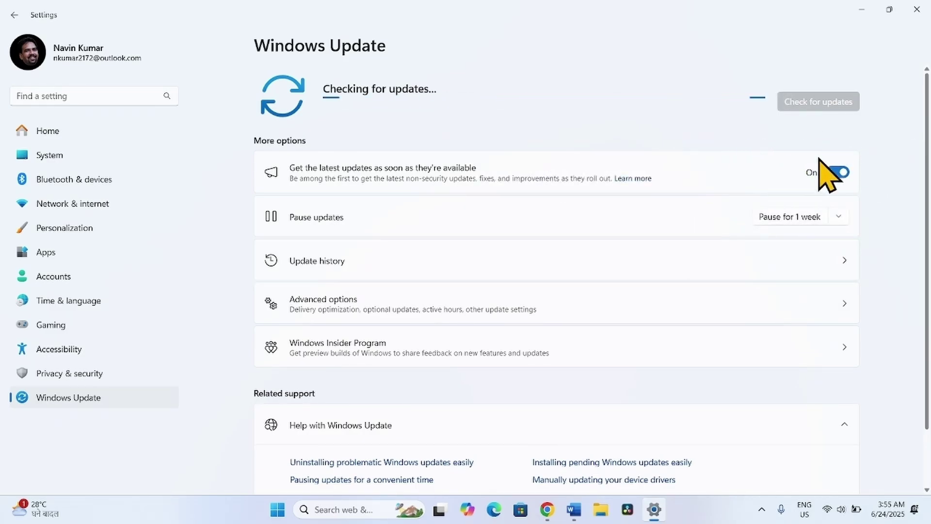
pyautogui.click(918, 10)
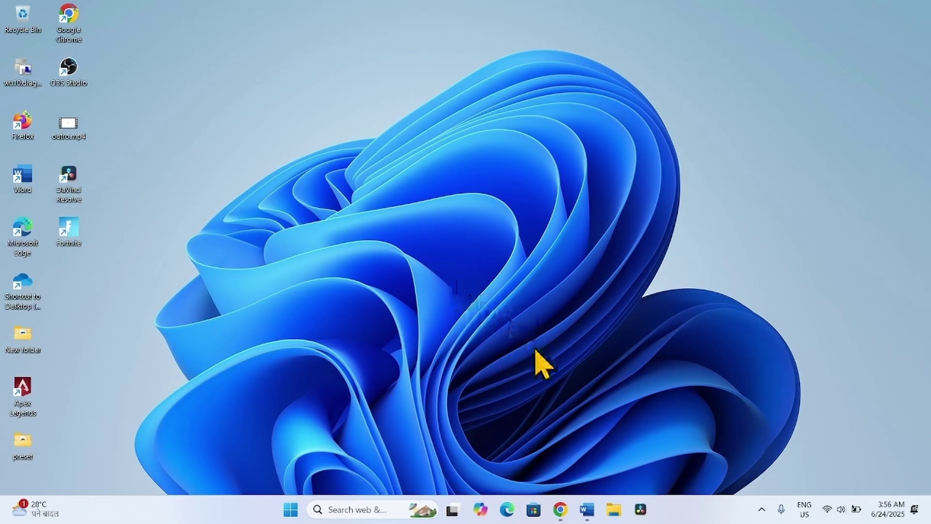
# - Open a new maximized Chrome window, search for windows 11 download, and open Microsoft's Download Windows 11 page
pyautogui.rightClick(559, 514)
pyautogui.click(545, 443)
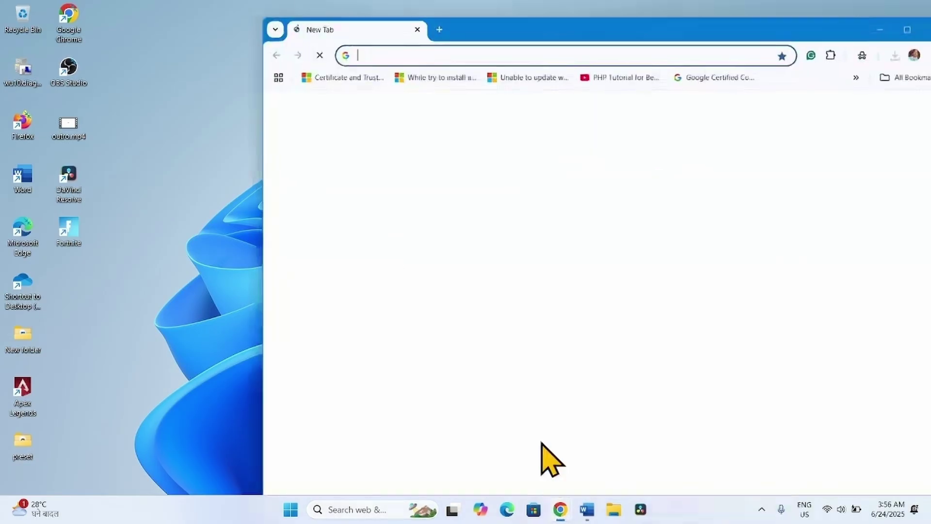
pyautogui.click(905, 28)
pyautogui.click(331, 39)
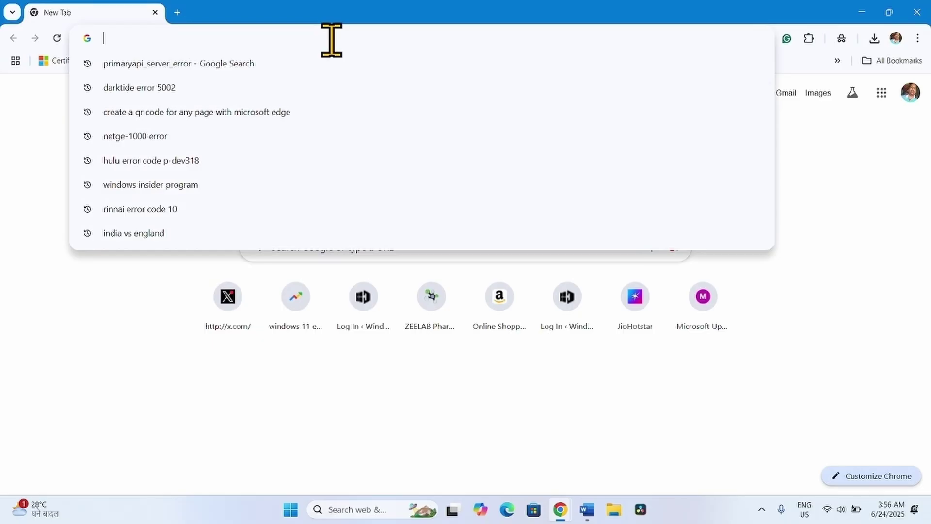
pyautogui.write('windows')
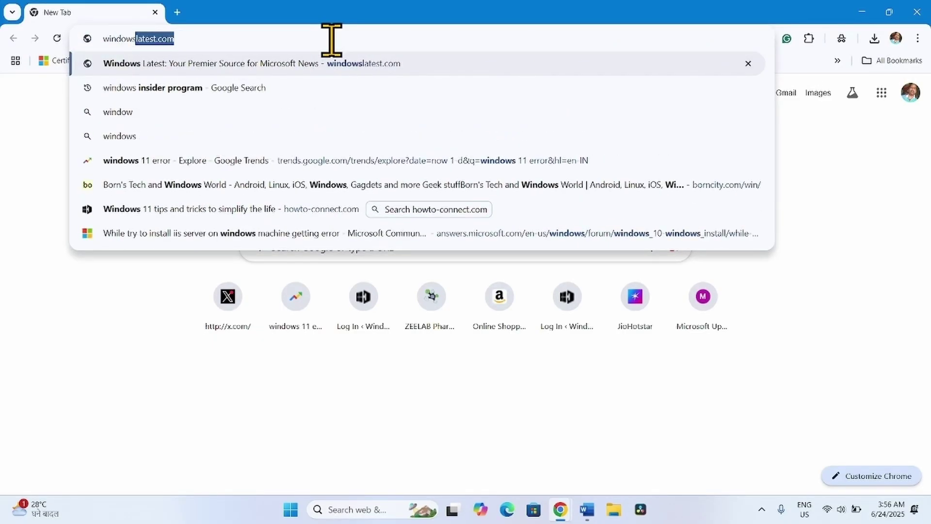
pyautogui.write(' 11 download')
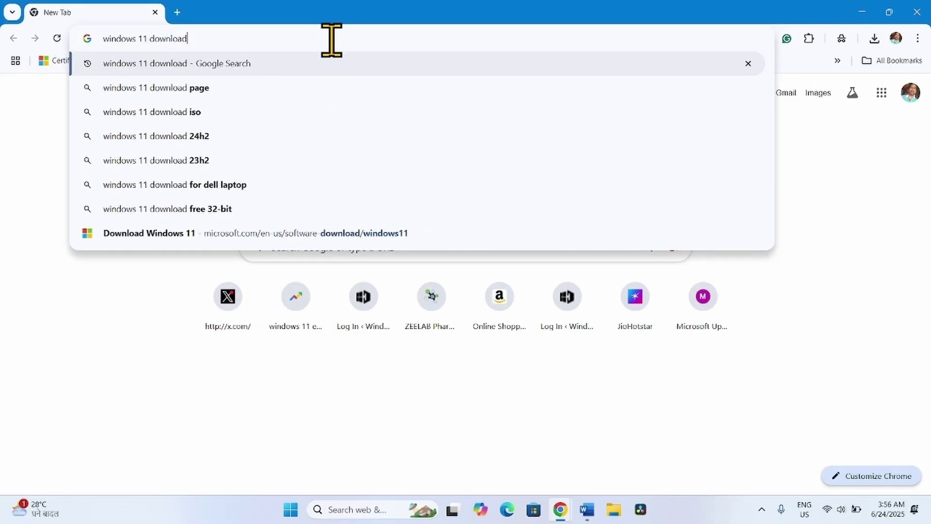
pyautogui.press('Return')
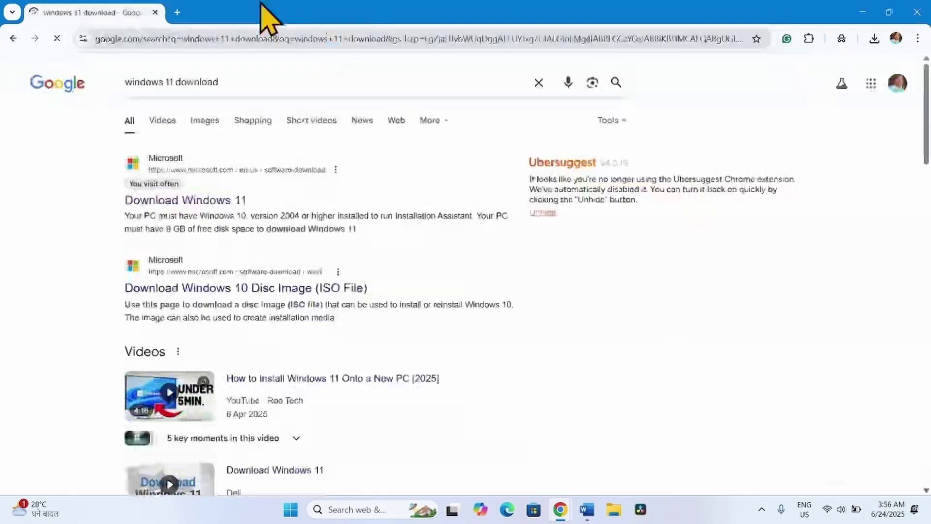
pyautogui.click(175, 205)
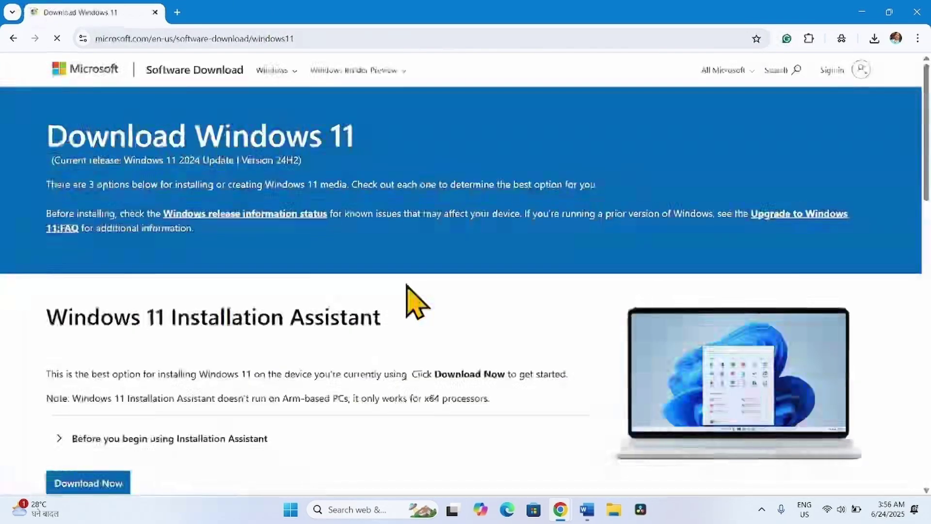
# - Select Windows 11 (multi-edition ISO for x64 devices) as the disk image to download
pyautogui.scroll(-9, 406, 297)
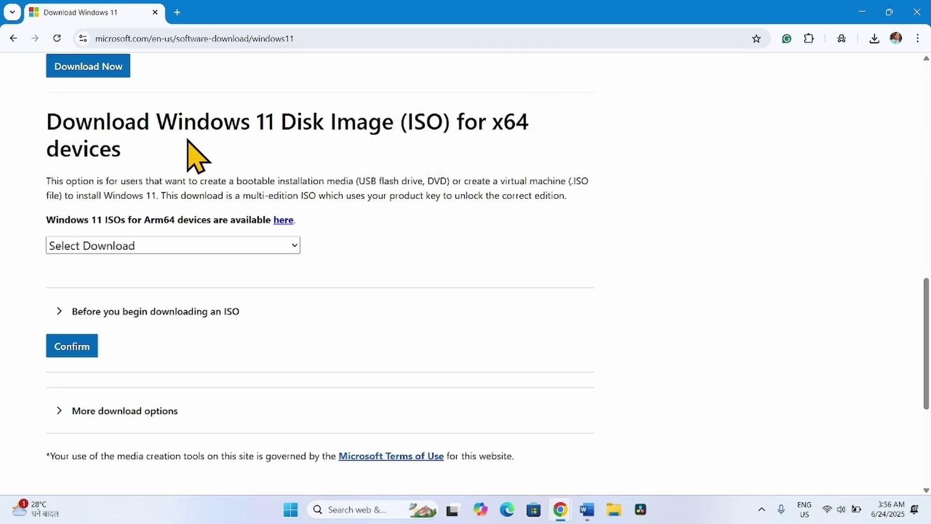
pyautogui.click(118, 247)
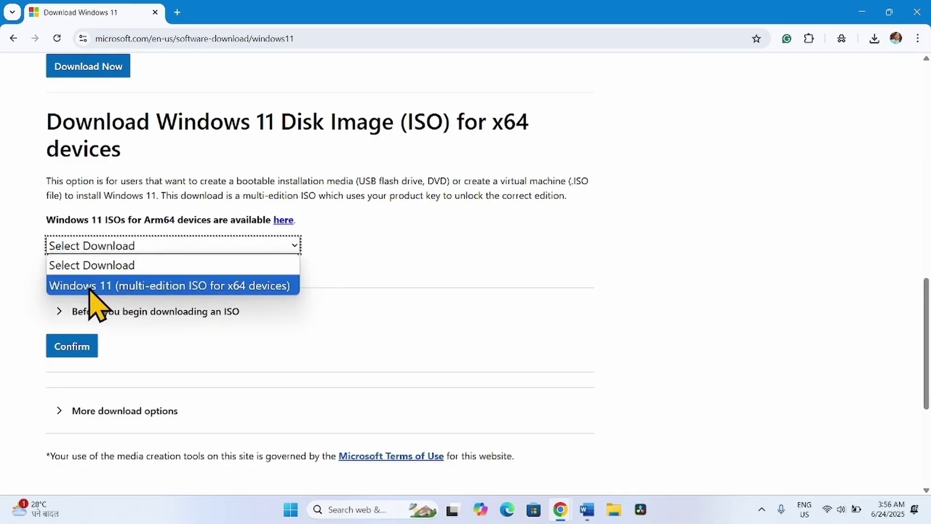
pyautogui.click(114, 287)
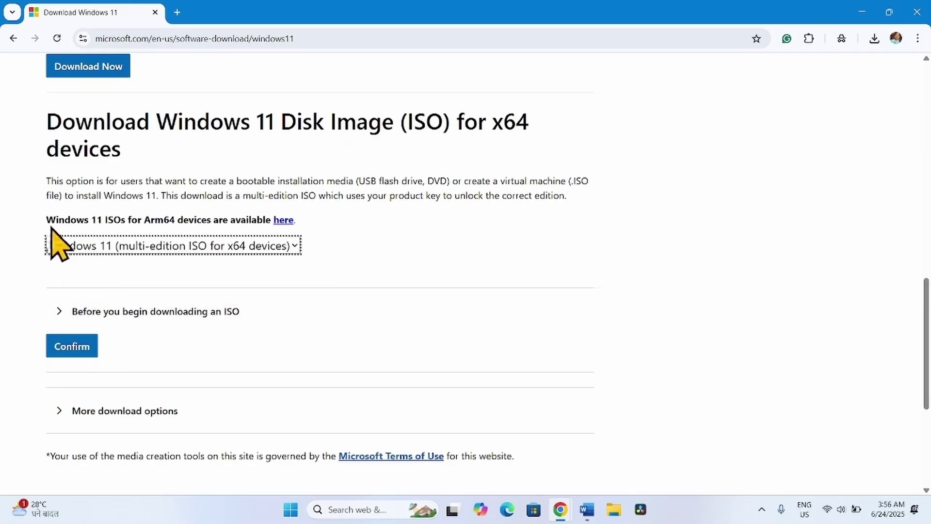
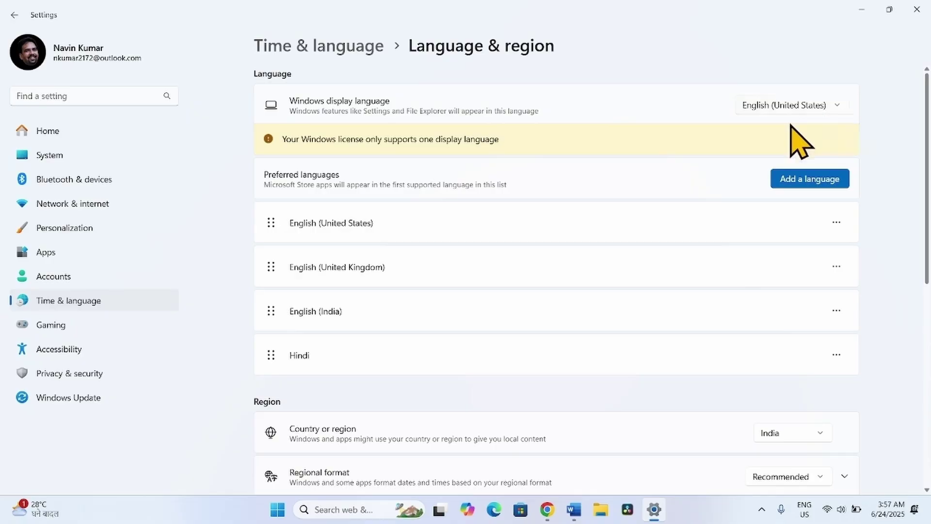
# - Close Settings, confirm English (United States) as the product language on the download page, and start the 64-bit ISO download
pyautogui.click(916, 10)
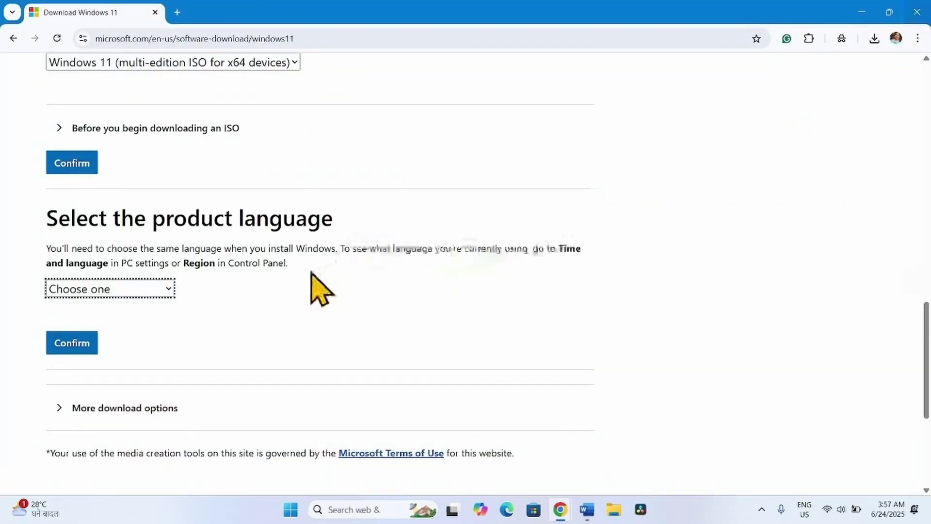
pyautogui.click(86, 287)
pyautogui.click(86, 287)
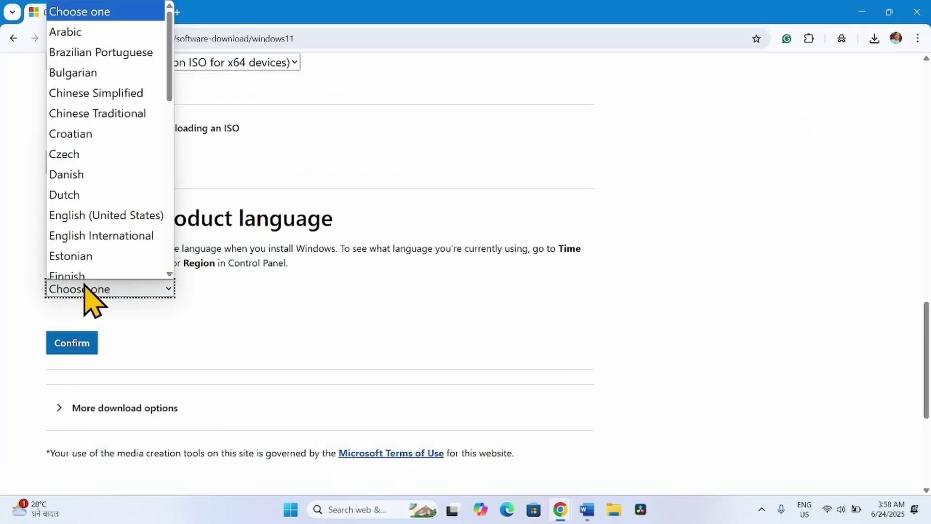
pyautogui.scroll(-1, 94, 264)
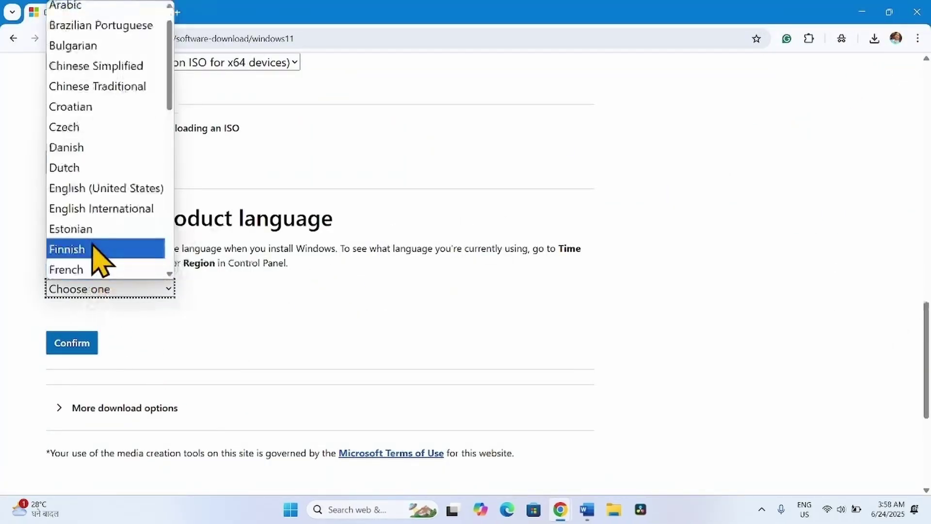
pyautogui.click(103, 189)
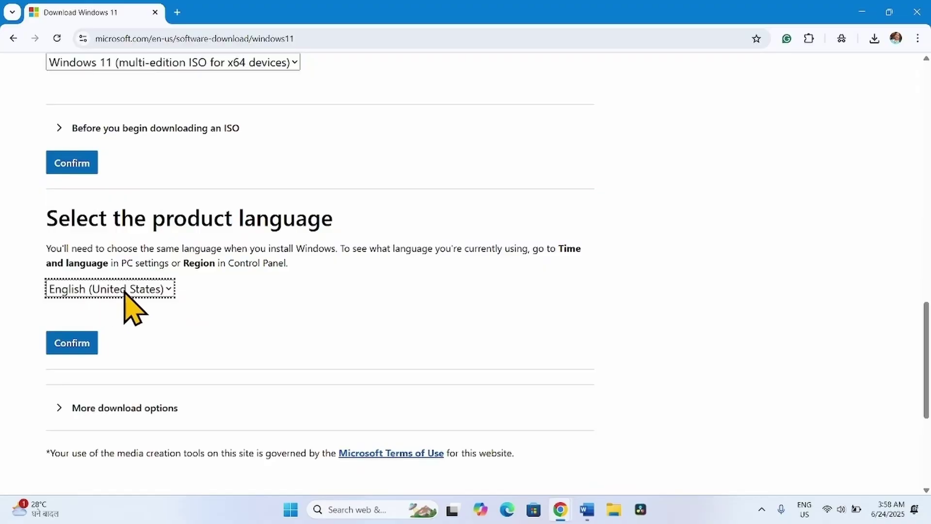
pyautogui.click(71, 346)
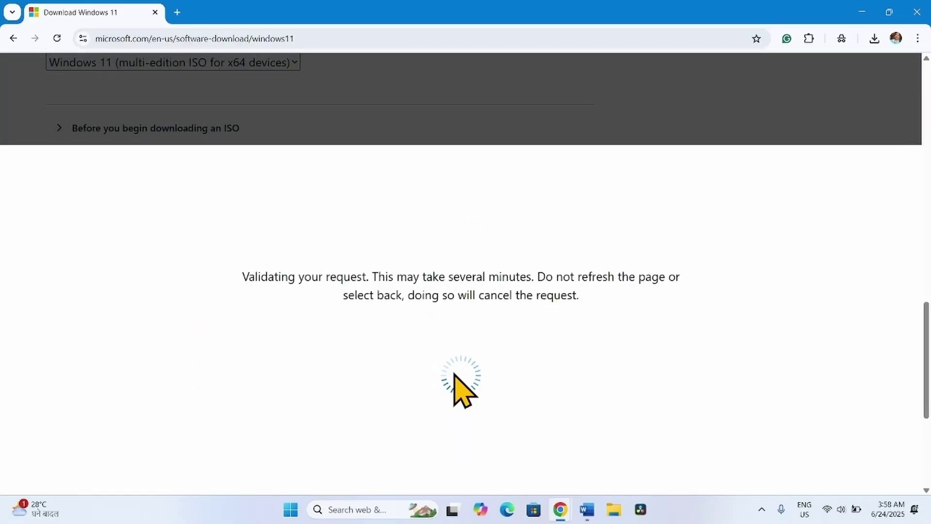
pyautogui.scroll(-3, 461, 389)
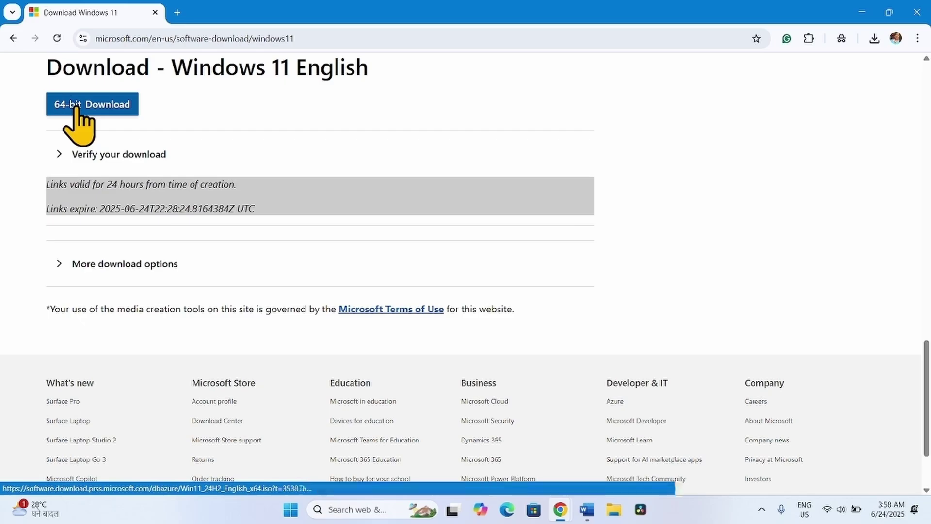
pyautogui.click(76, 108)
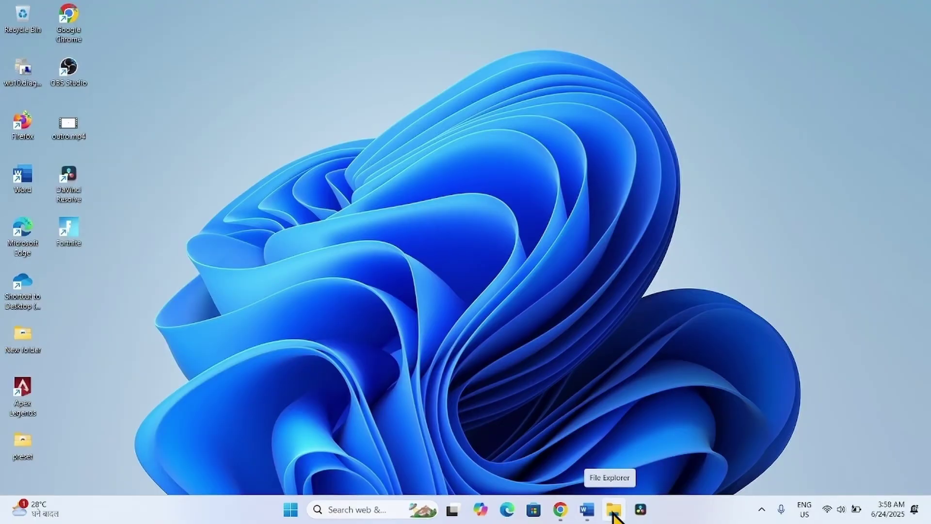
# - Open the Downloads folder in File Explorer and mount the downloaded Windows 11 ISO file
pyautogui.click(613, 513)
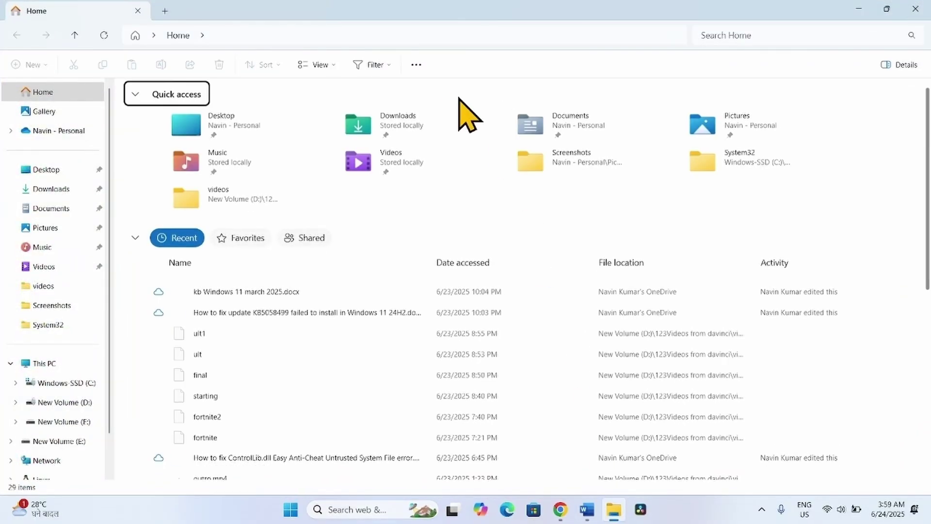
pyautogui.click(48, 190)
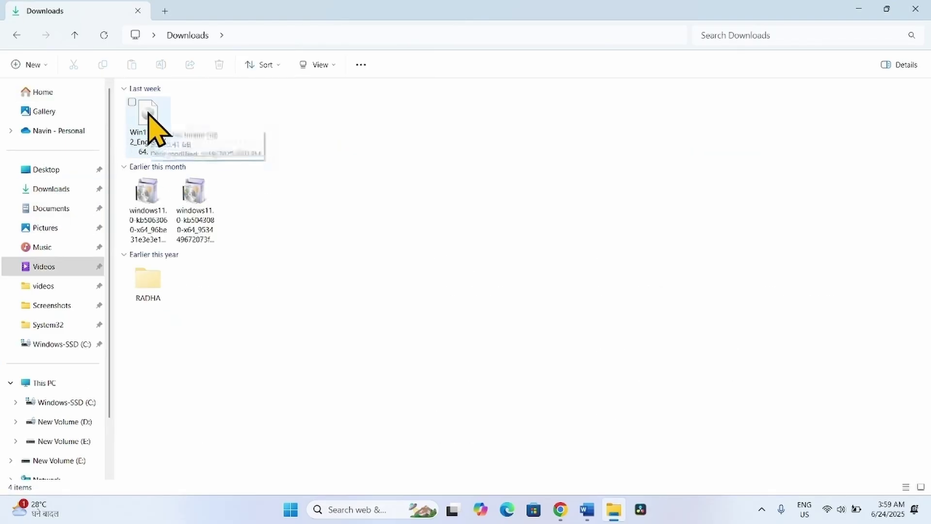
pyautogui.rightClick(149, 122)
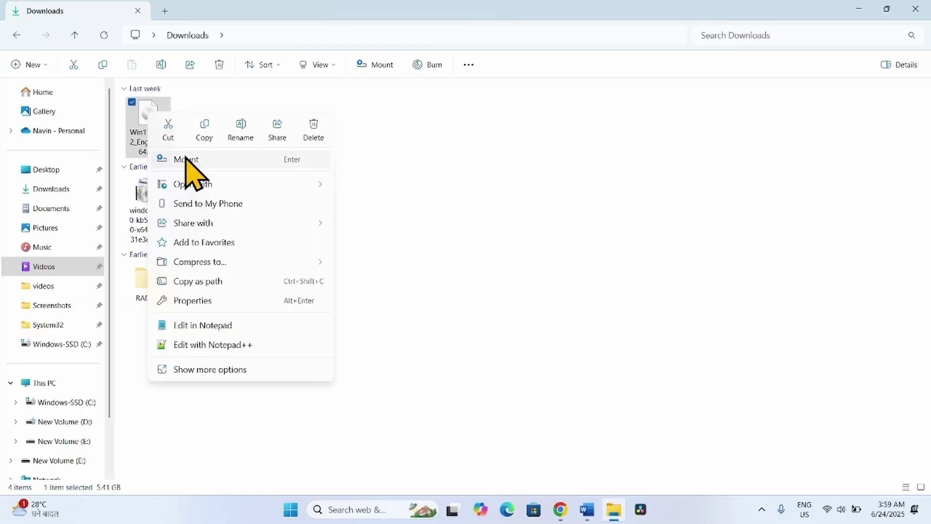
pyautogui.click(185, 157)
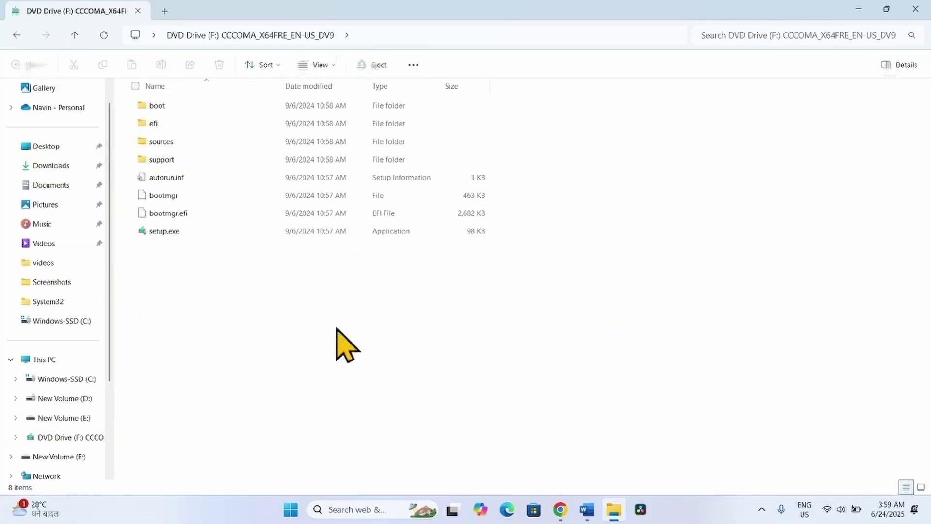
# - Run setup.exe from the mounted DVD drive and allow it to make changes to the device
pyautogui.rightClick(174, 232)
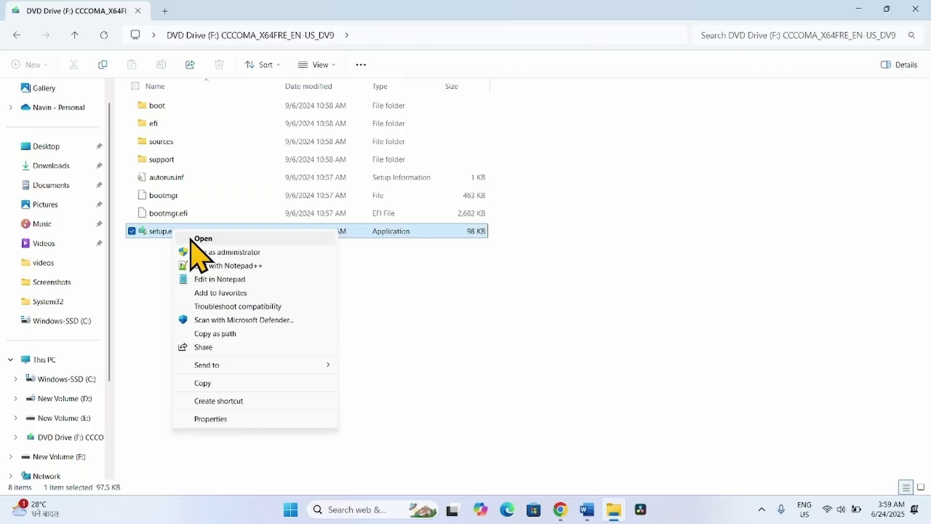
pyautogui.click(191, 238)
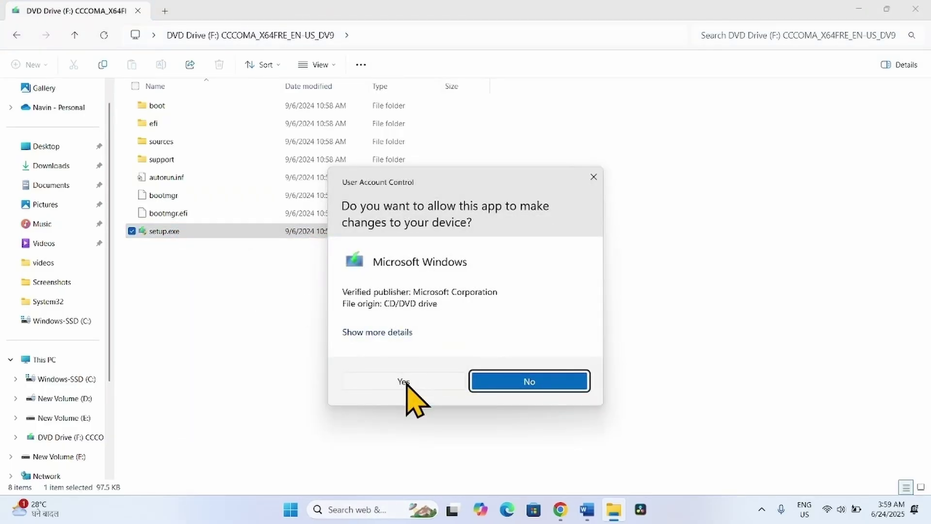
pyautogui.click(404, 382)
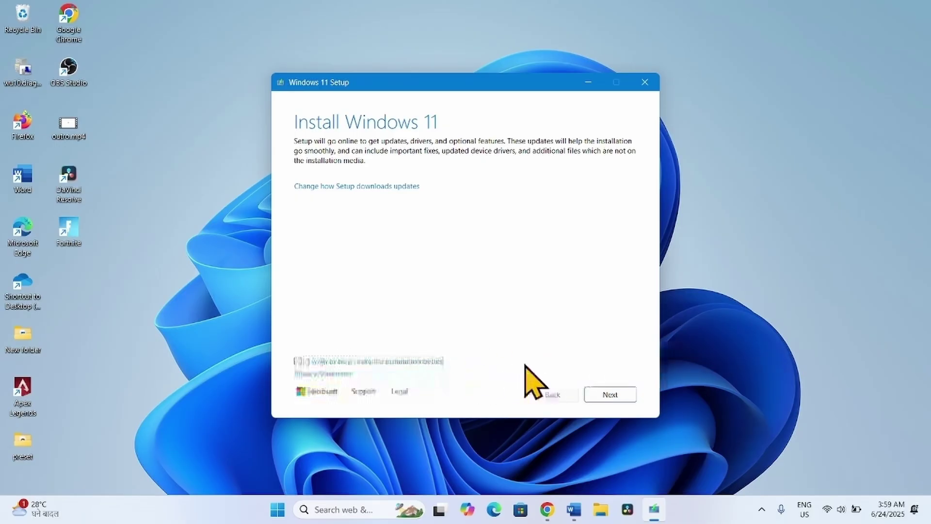
# - Proceed through Windows 11 Setup, accept the license terms, and start the installation with personal files and apps kept
pyautogui.click(610, 394)
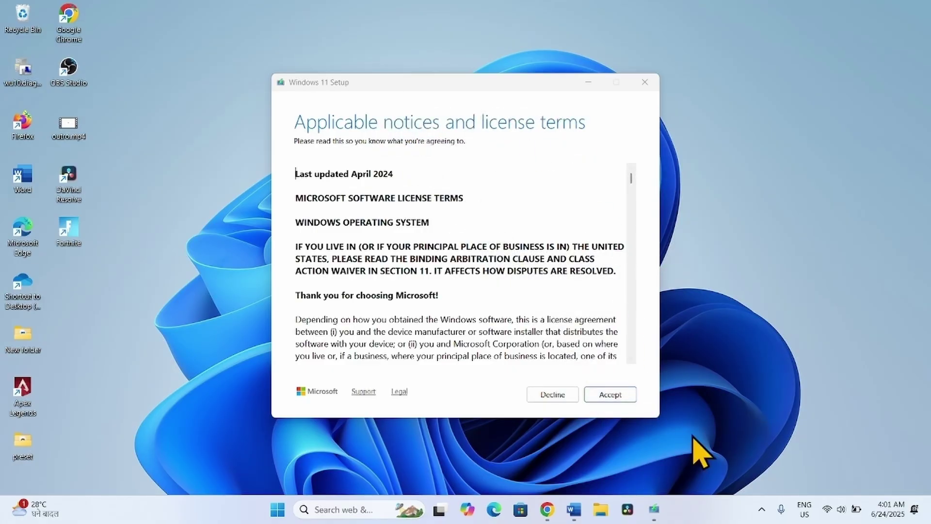
pyautogui.click(606, 397)
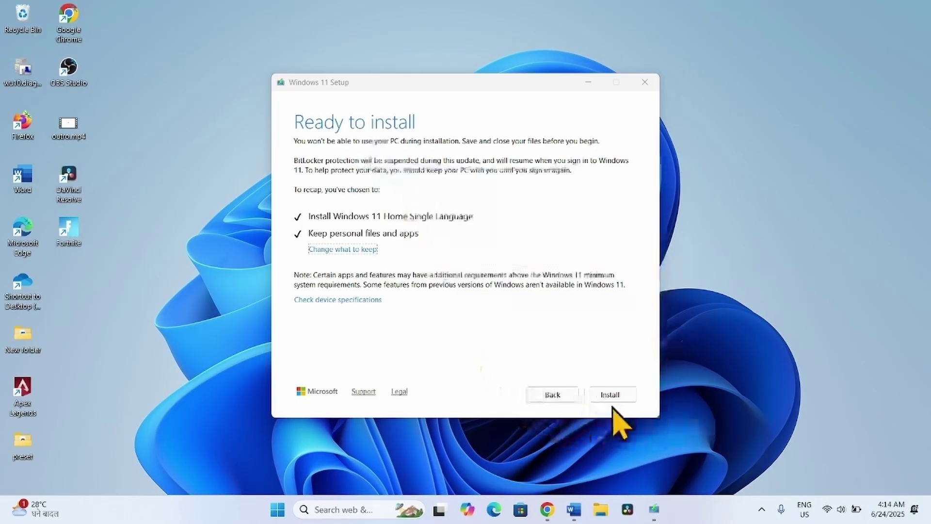
pyautogui.click(612, 396)
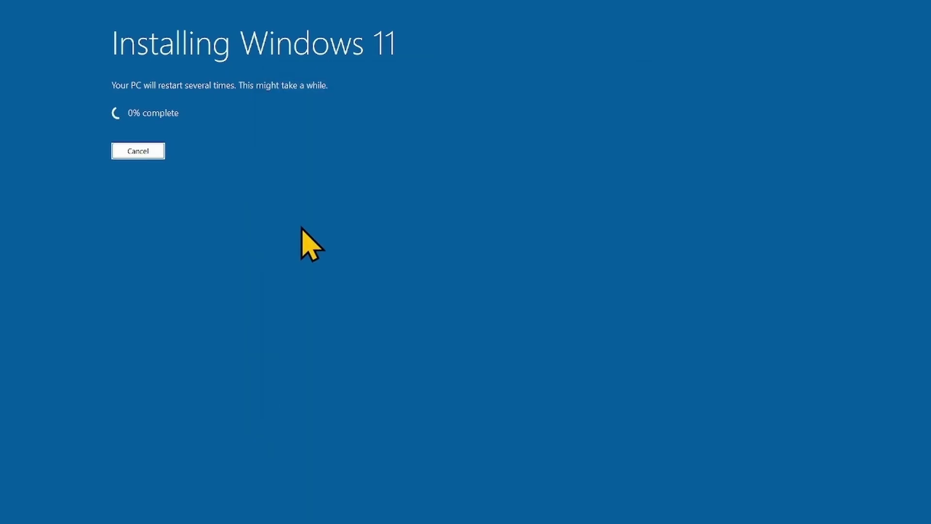